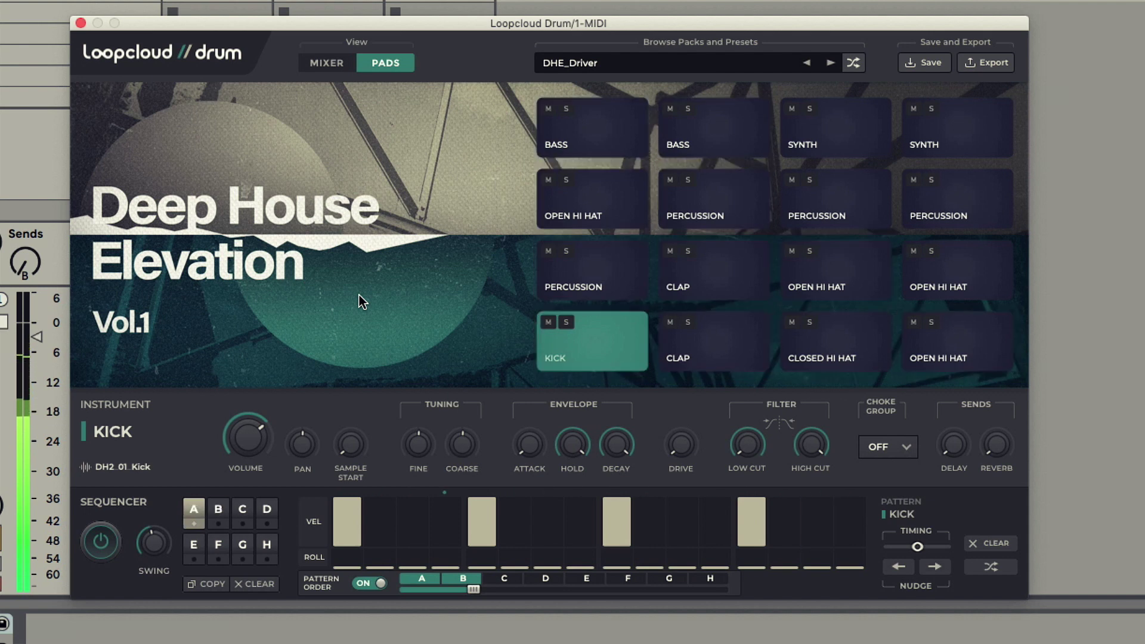
Switch the randomiser genre from Deep House to Techno, reroll all 16 pads, then begin saving.
click(583, 367)
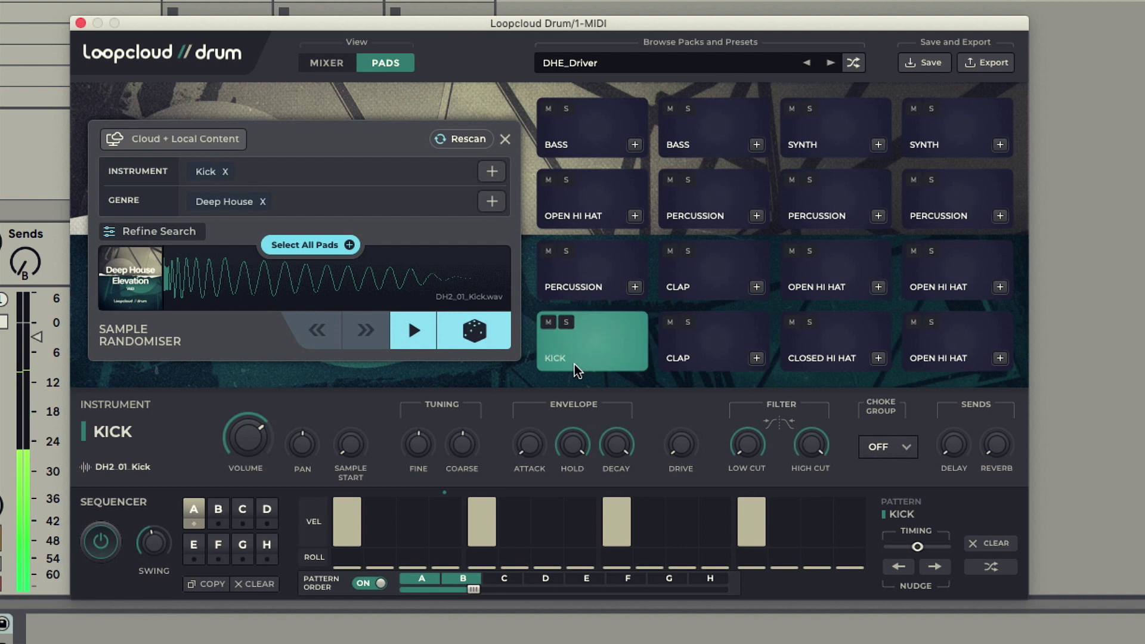
click(315, 246)
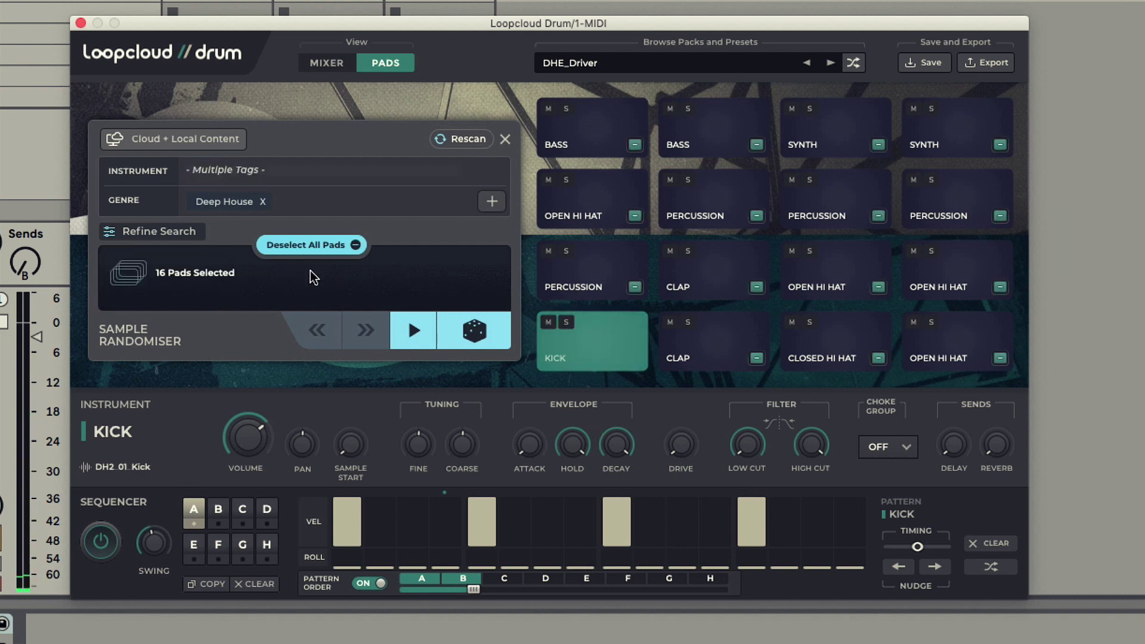
click(263, 203)
click(493, 202)
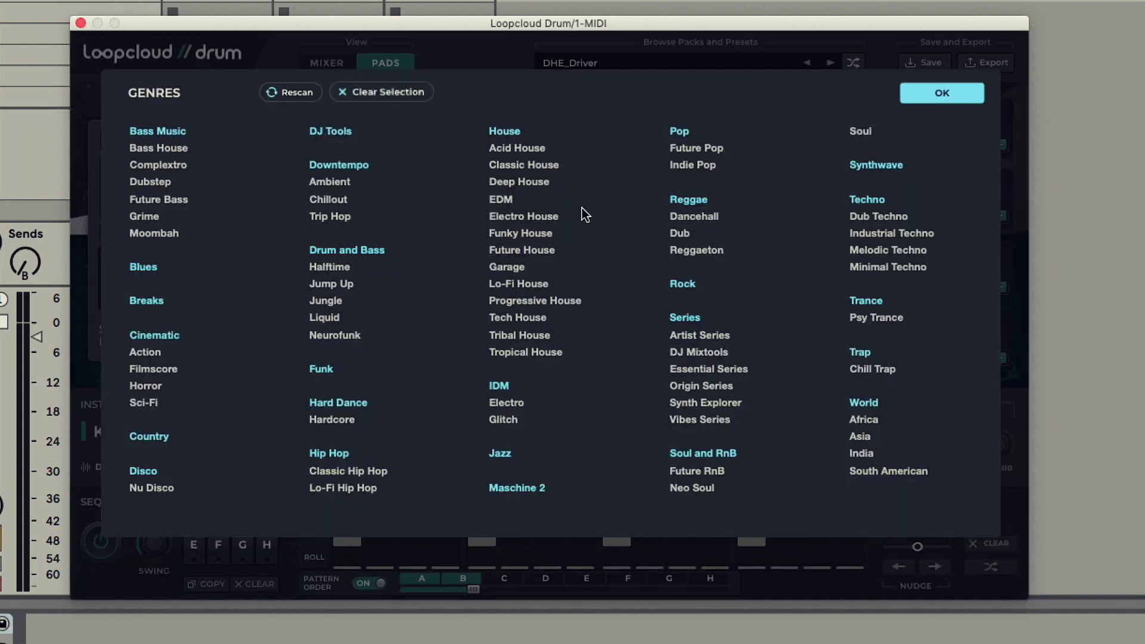
click(869, 199)
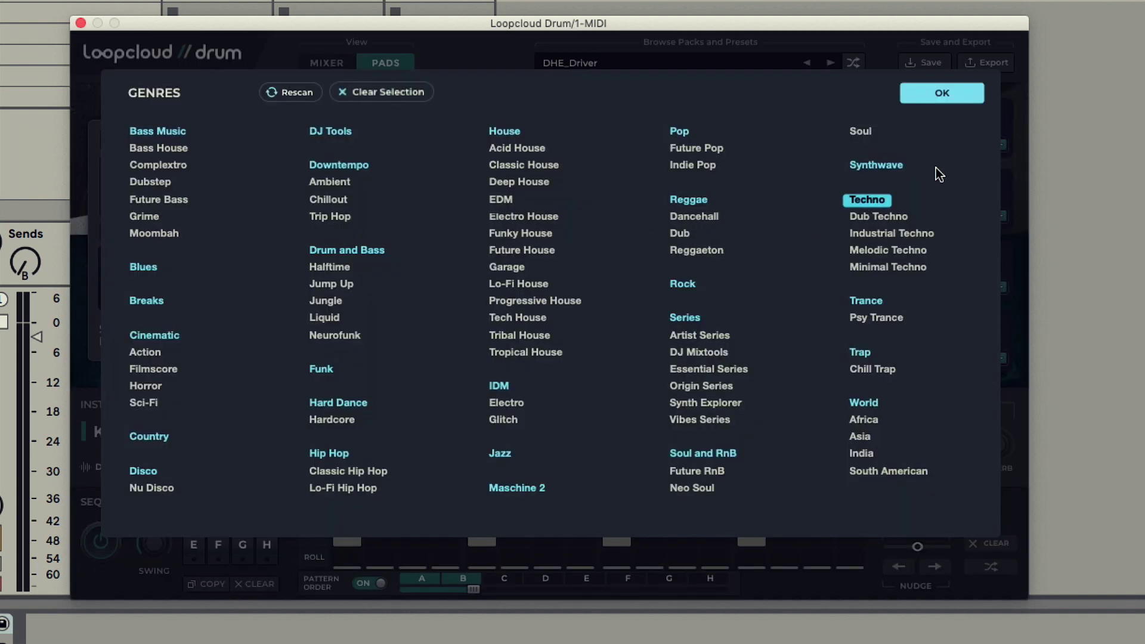
click(940, 93)
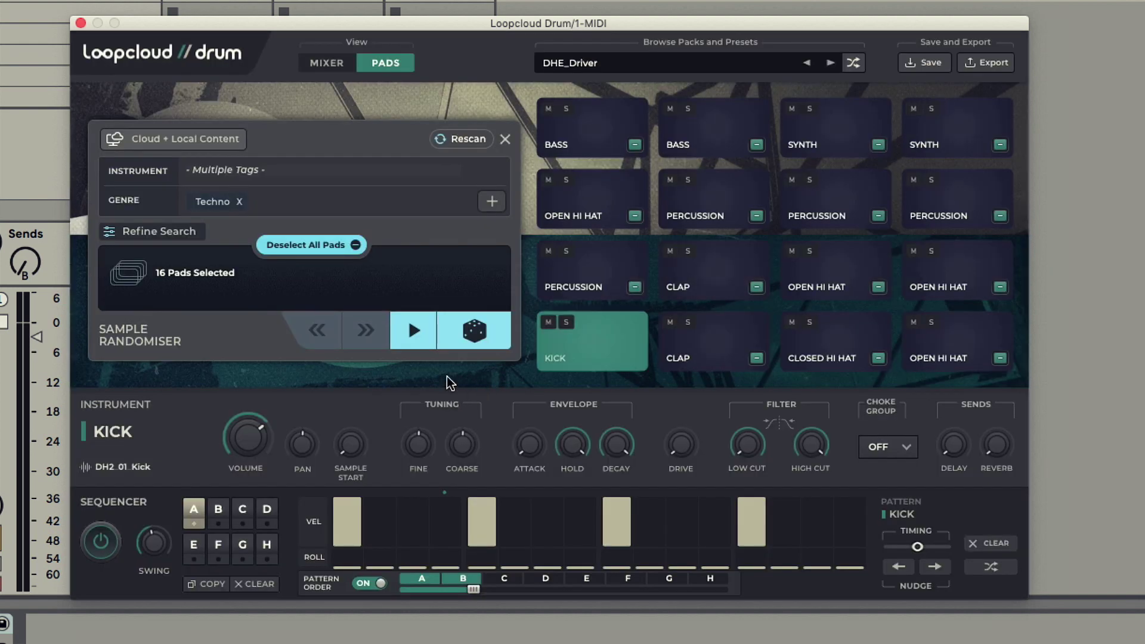
click(480, 337)
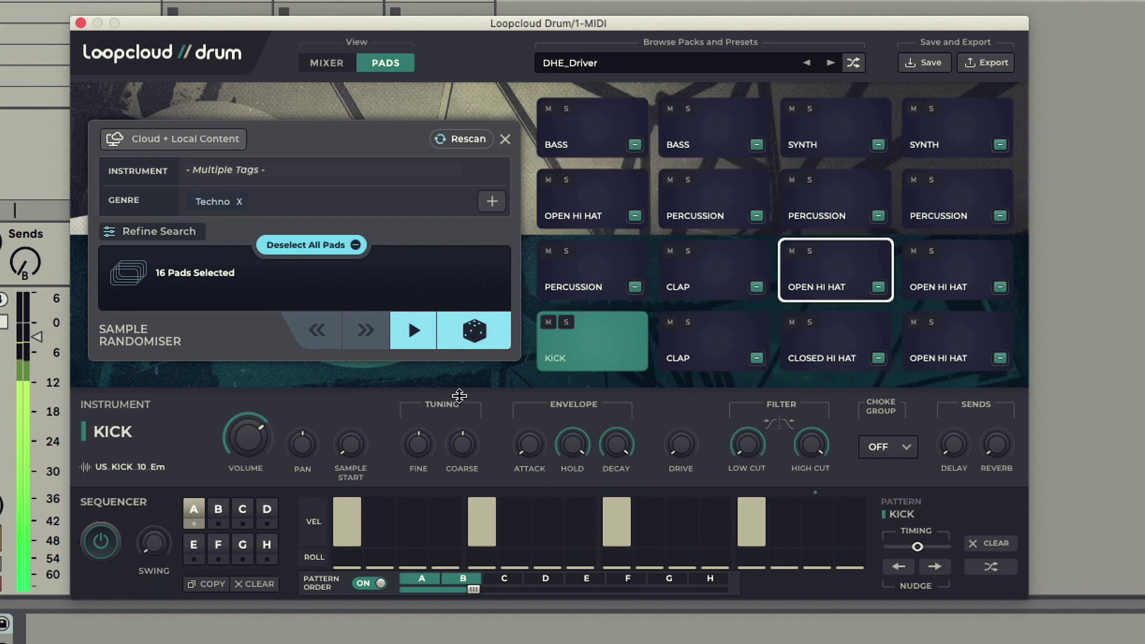
click(931, 64)
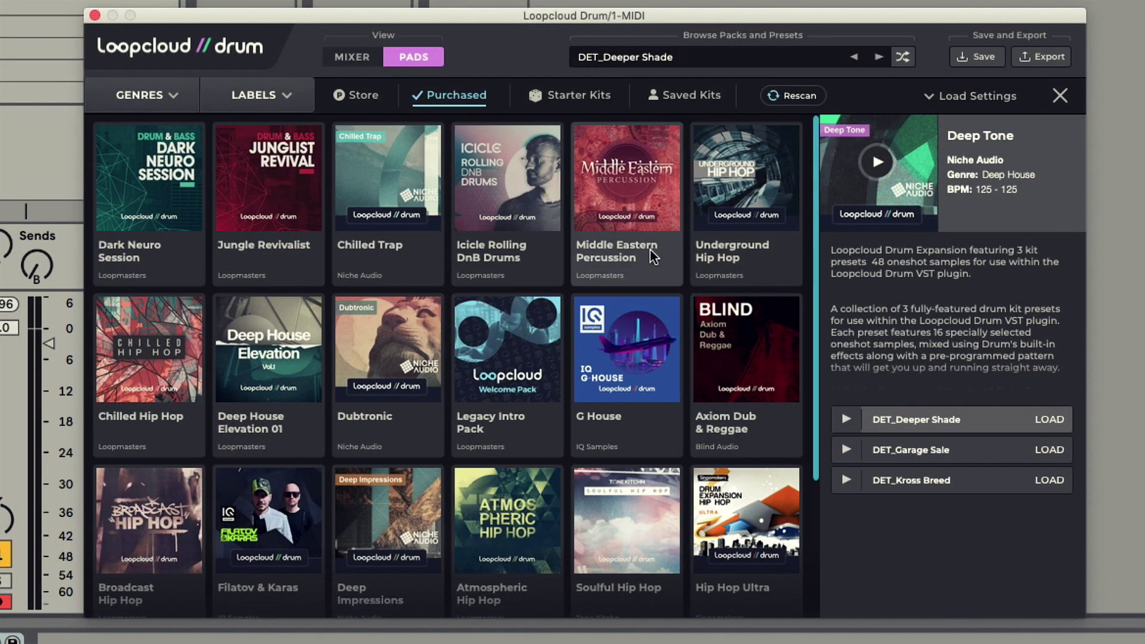
Load the Basic Kit preset from the Starter Kits list.
click(570, 106)
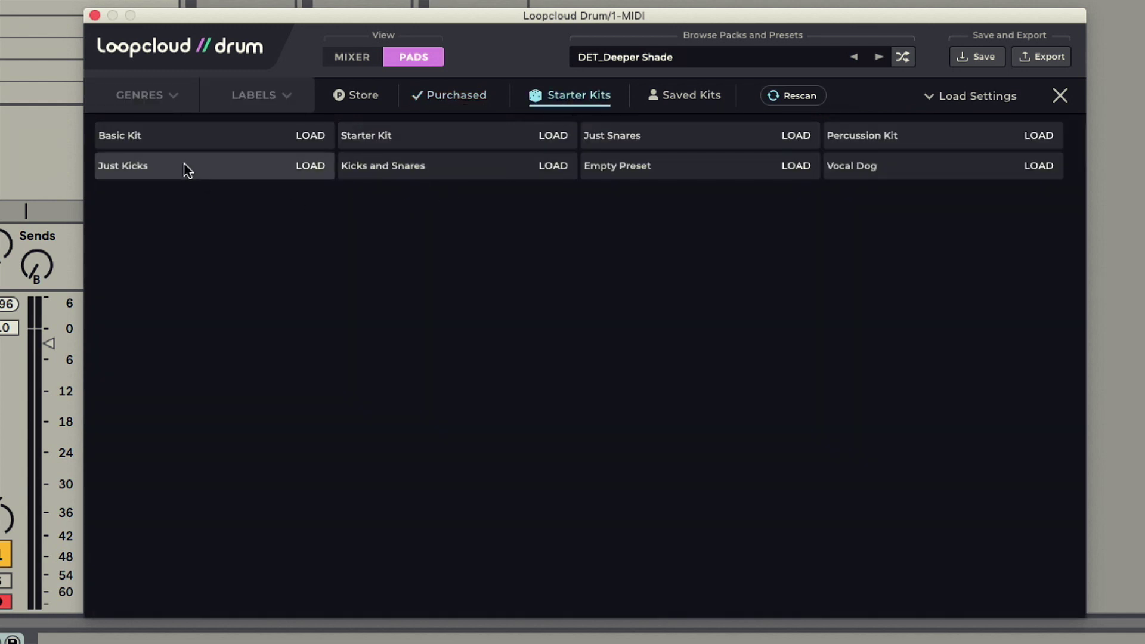
click(314, 141)
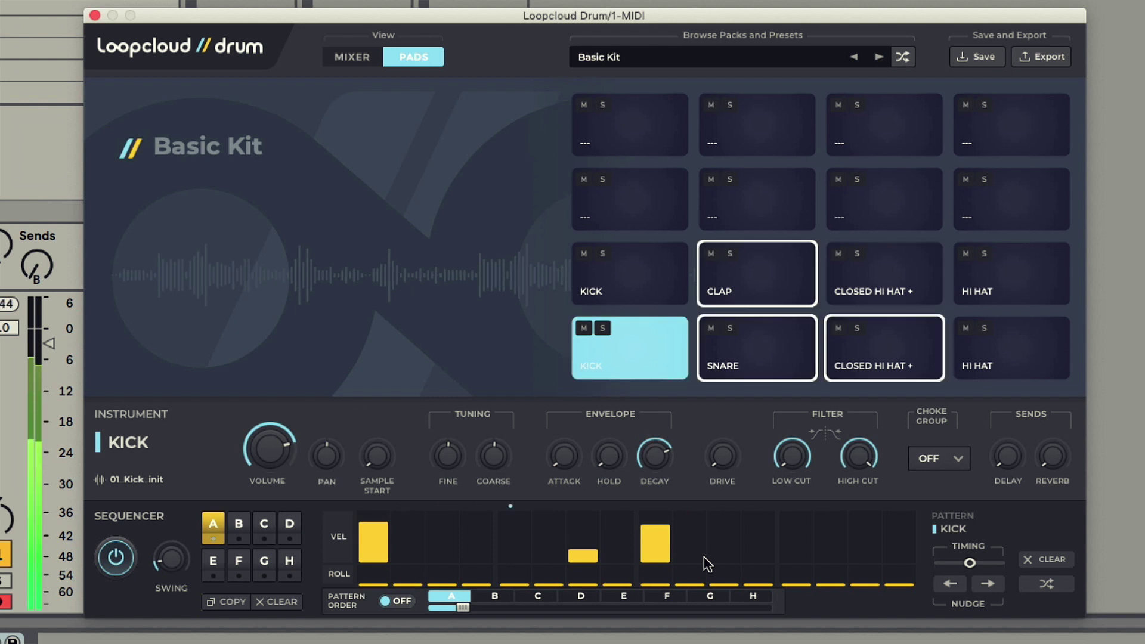
Select all 16 Basic Kit pads in the Sample Randomiser and reroll their samples four times.
click(642, 354)
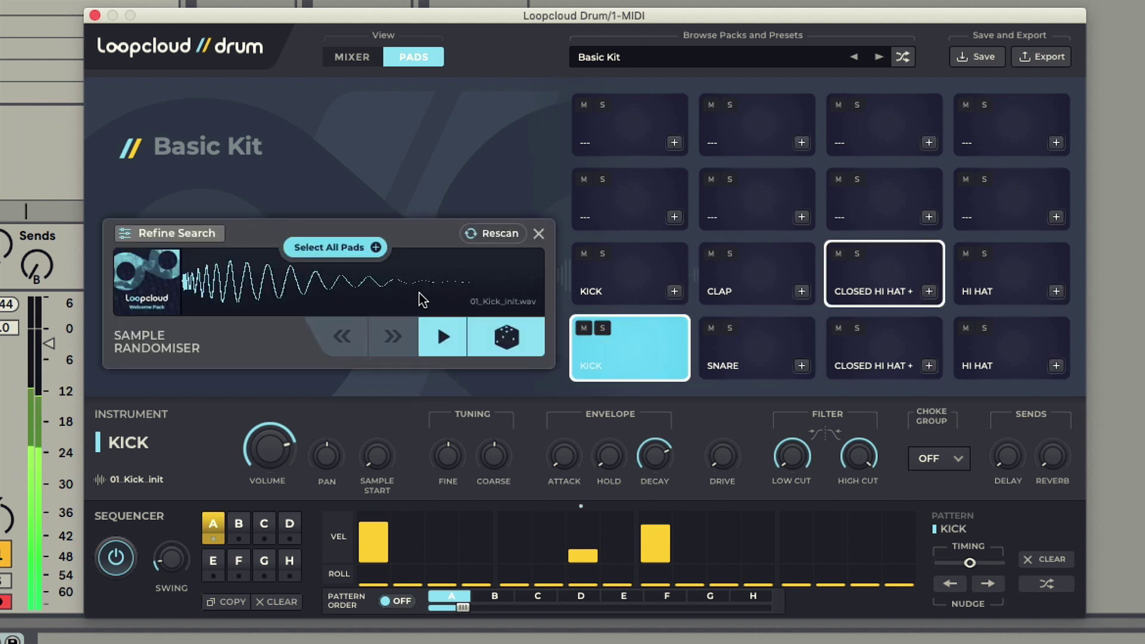
click(329, 247)
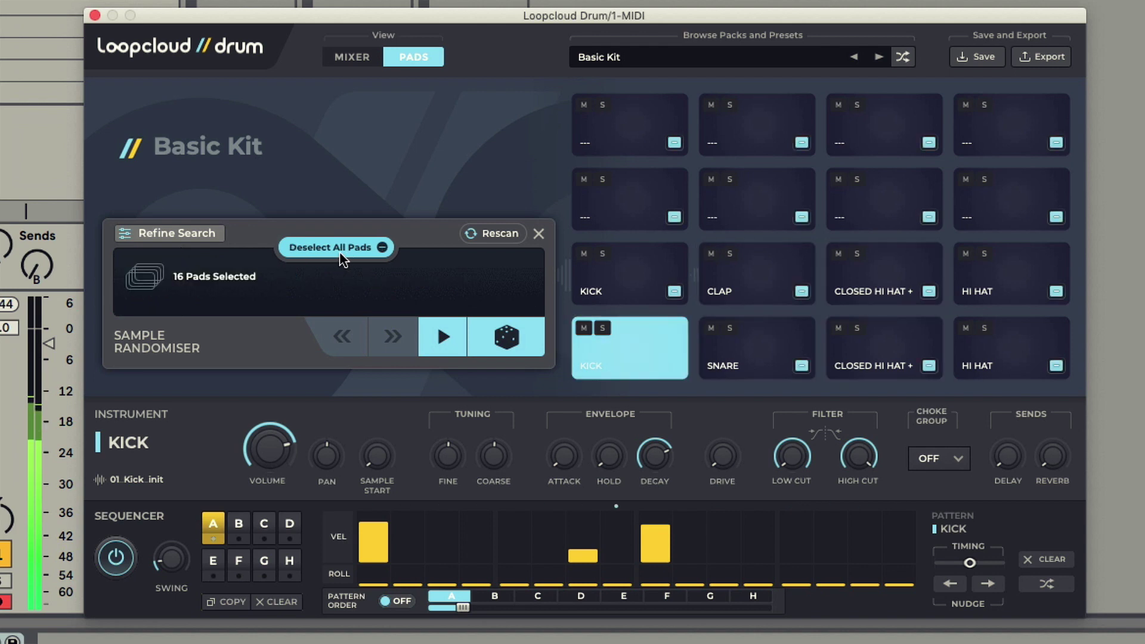
click(506, 341)
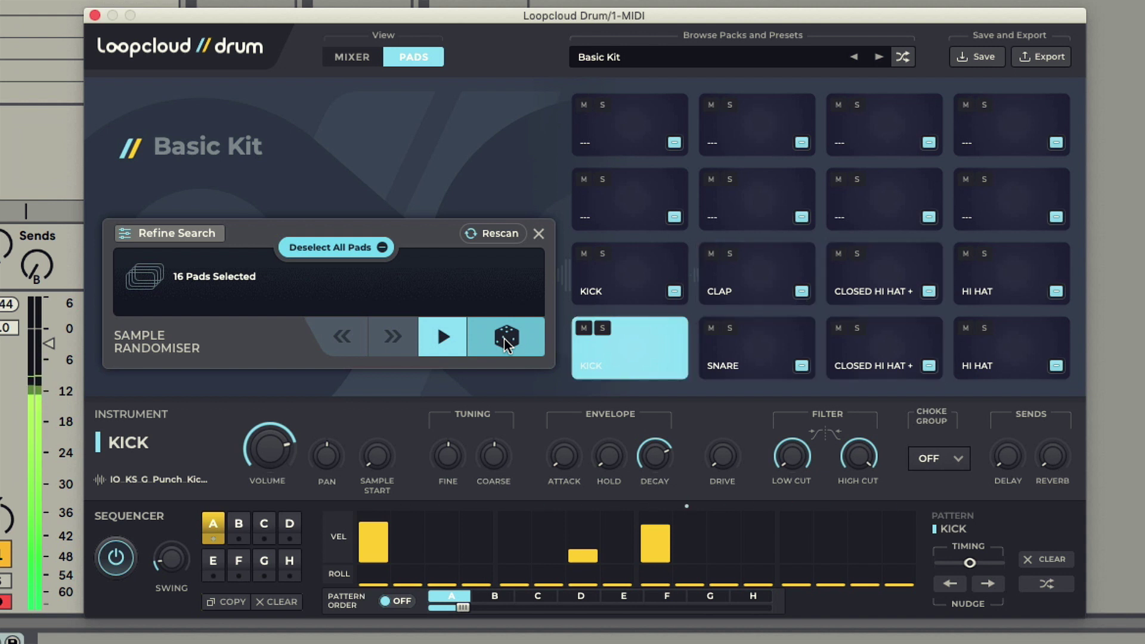
click(504, 341)
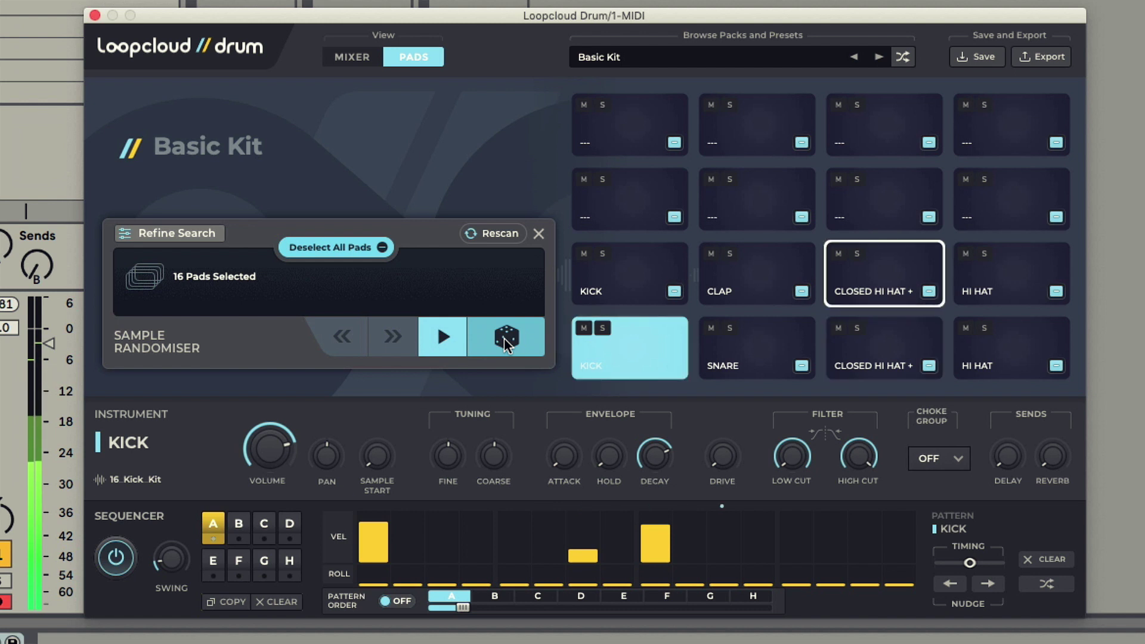
click(504, 342)
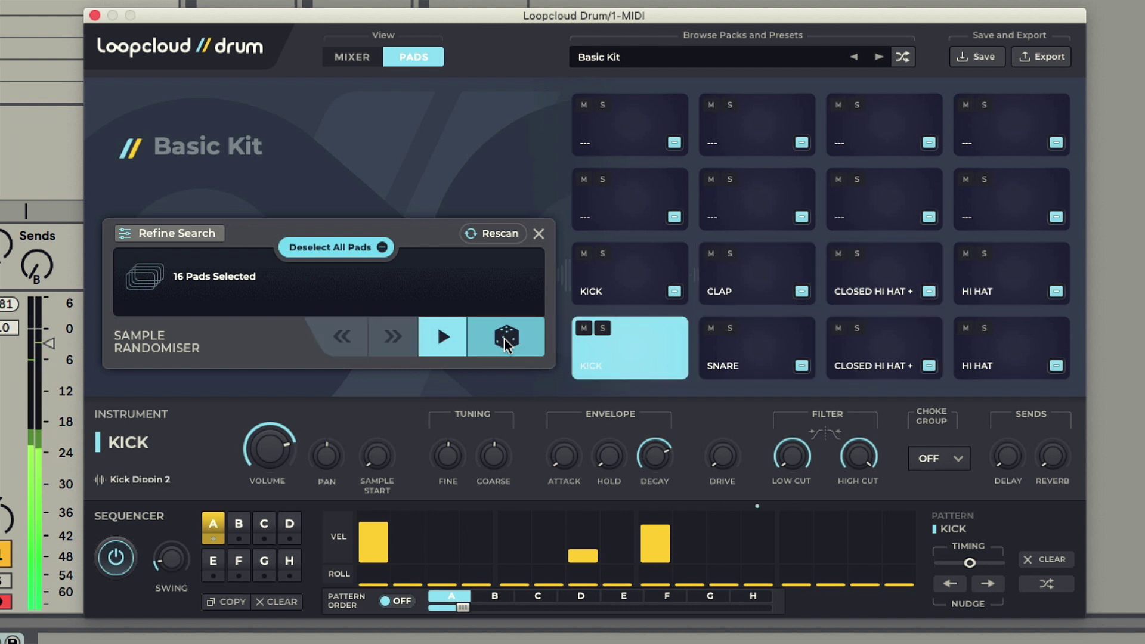
click(504, 341)
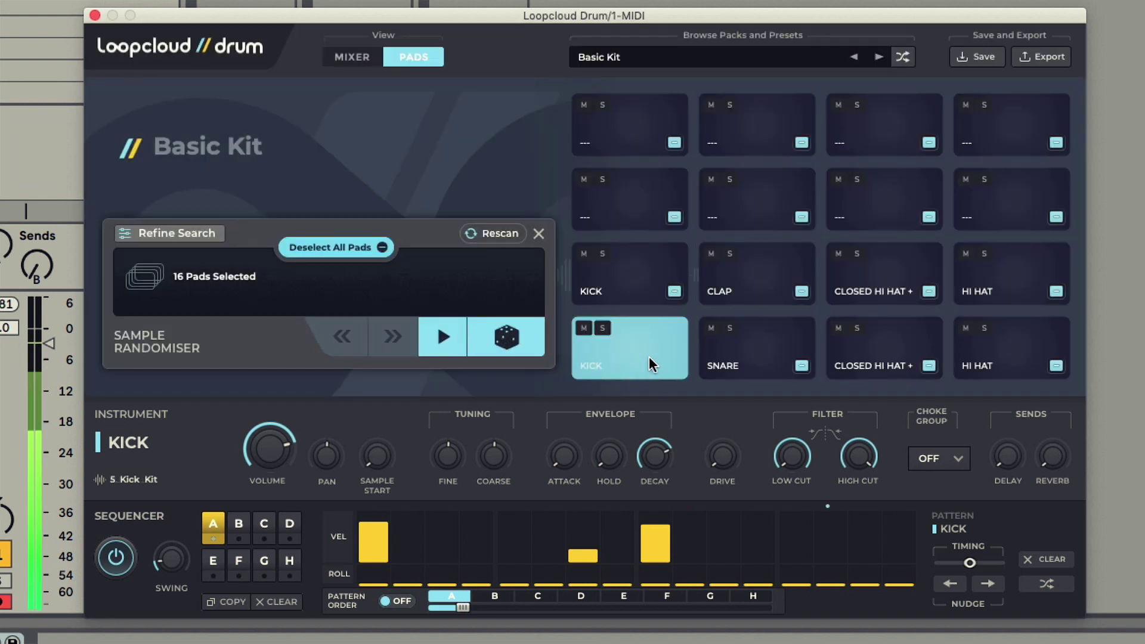
Target only the kick pad and reroll its random sample four times.
click(634, 350)
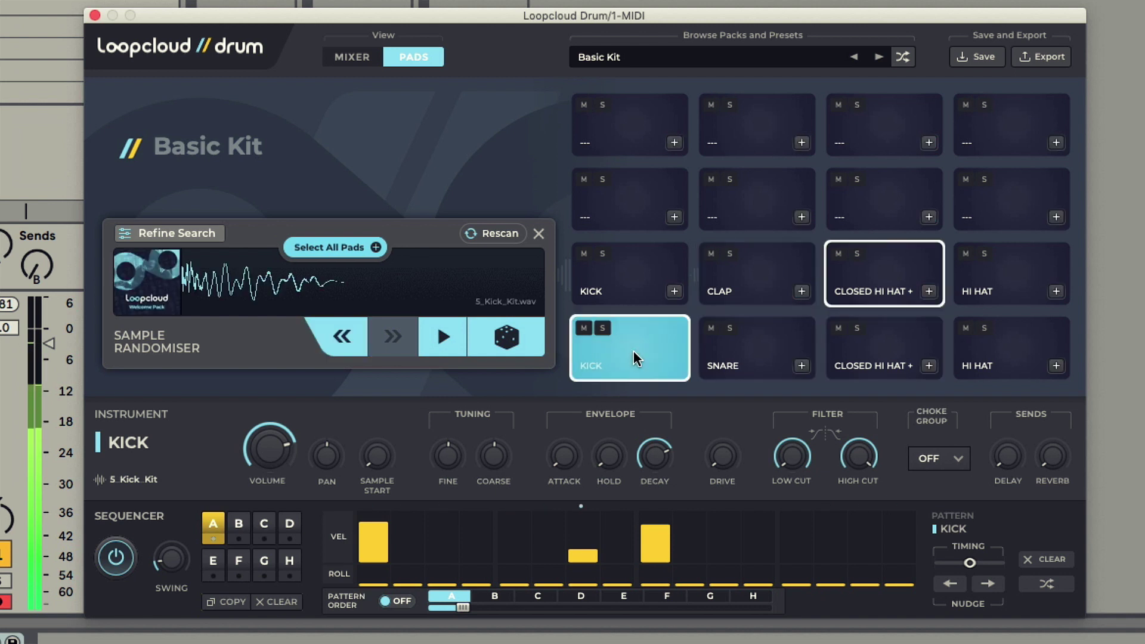
click(505, 341)
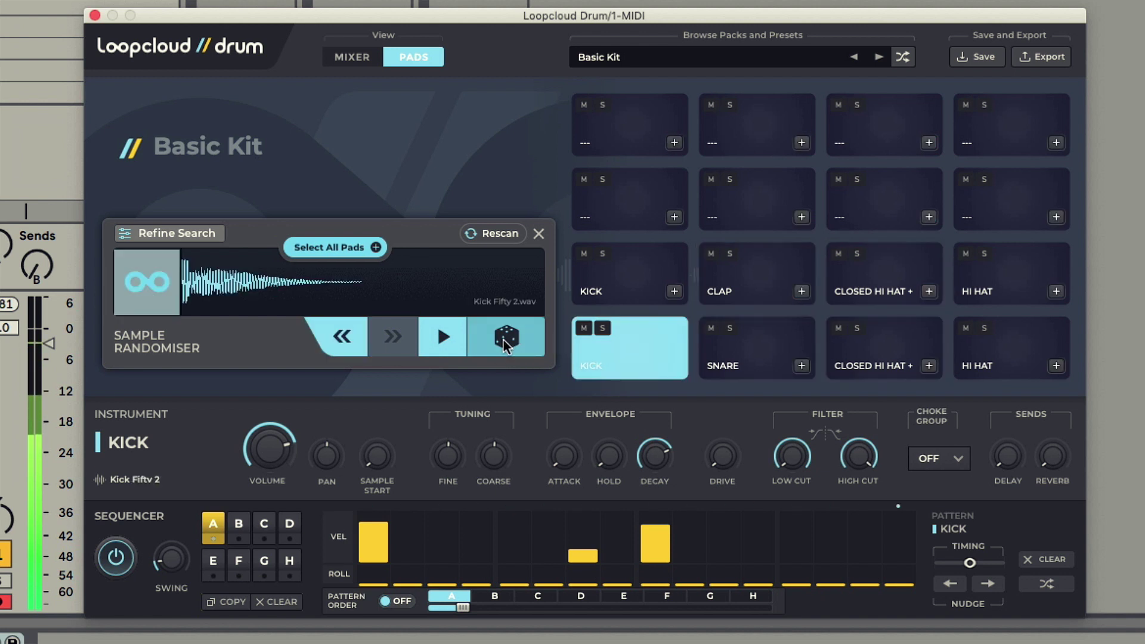
click(504, 341)
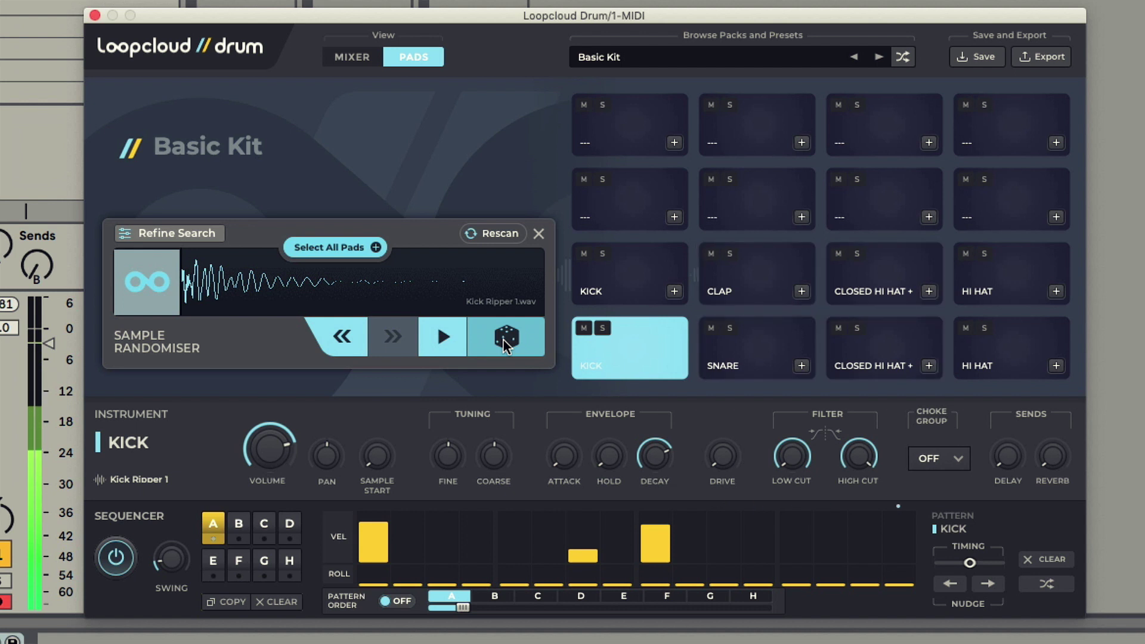
click(504, 341)
click(504, 341)
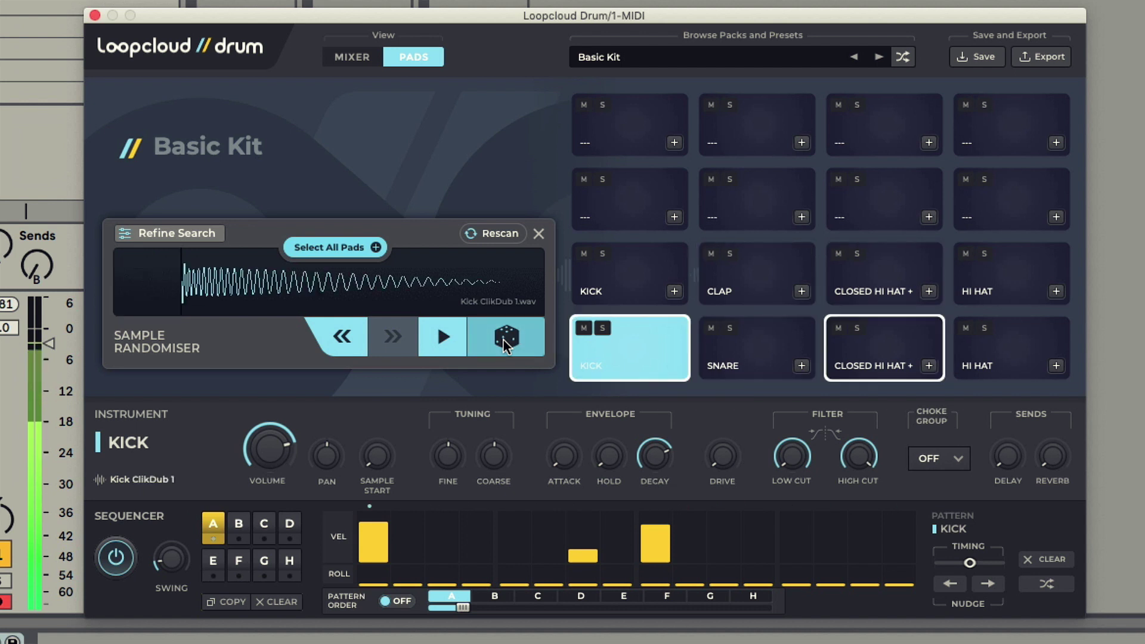
Target both closed hi-hat pads and reroll them until ClosedHH Memories 1 loads.
click(877, 363)
click(930, 292)
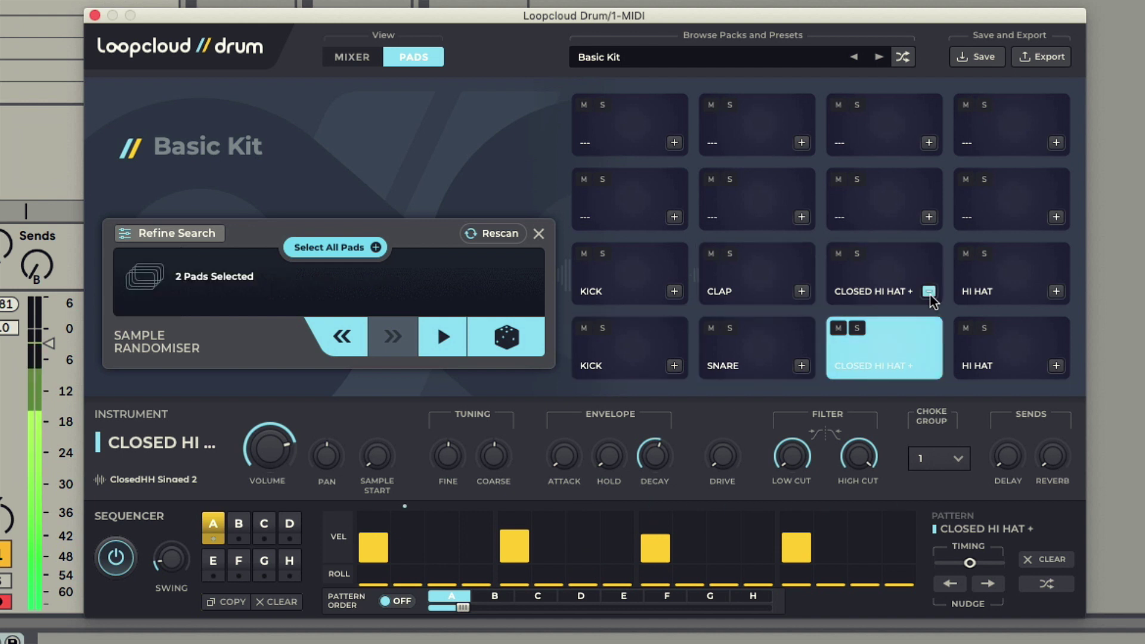
click(1056, 292)
click(1056, 292)
click(524, 344)
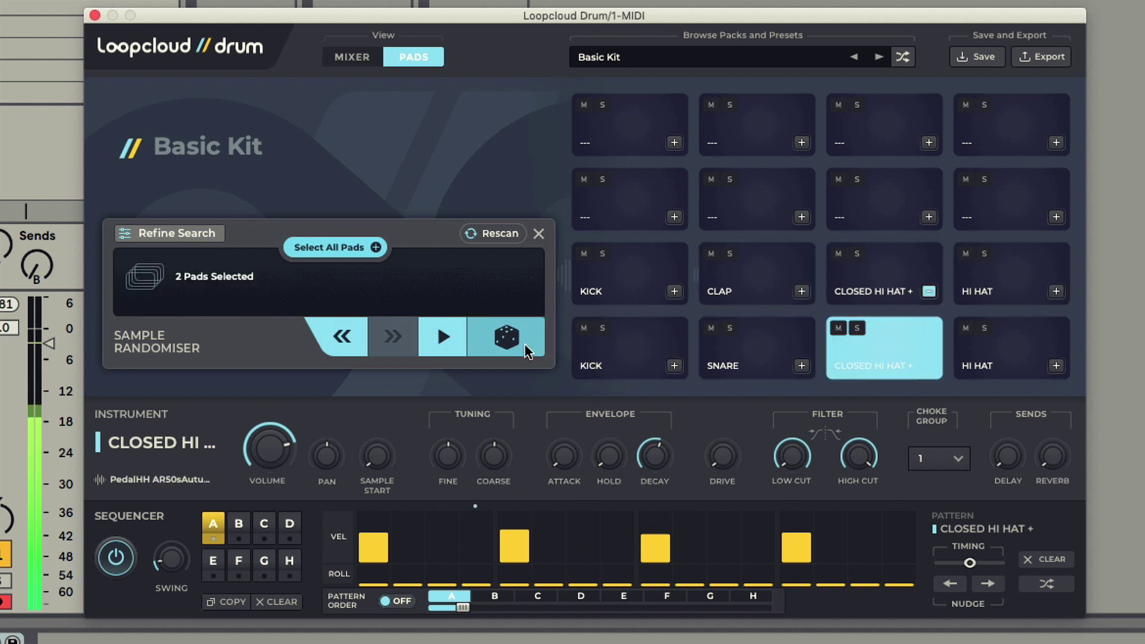
click(524, 350)
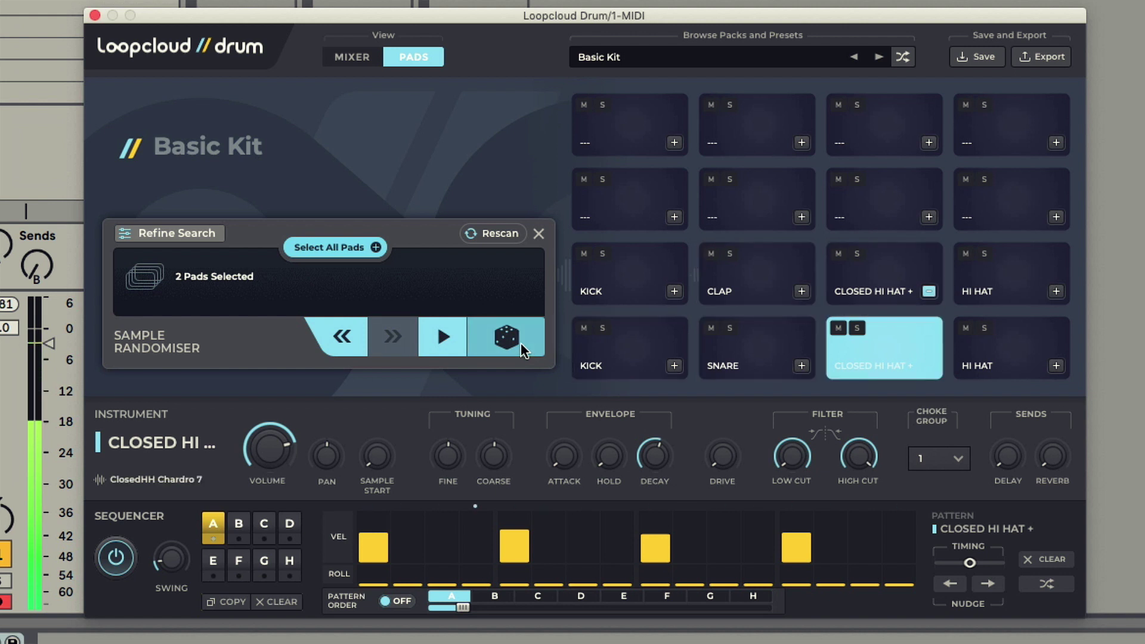
click(523, 349)
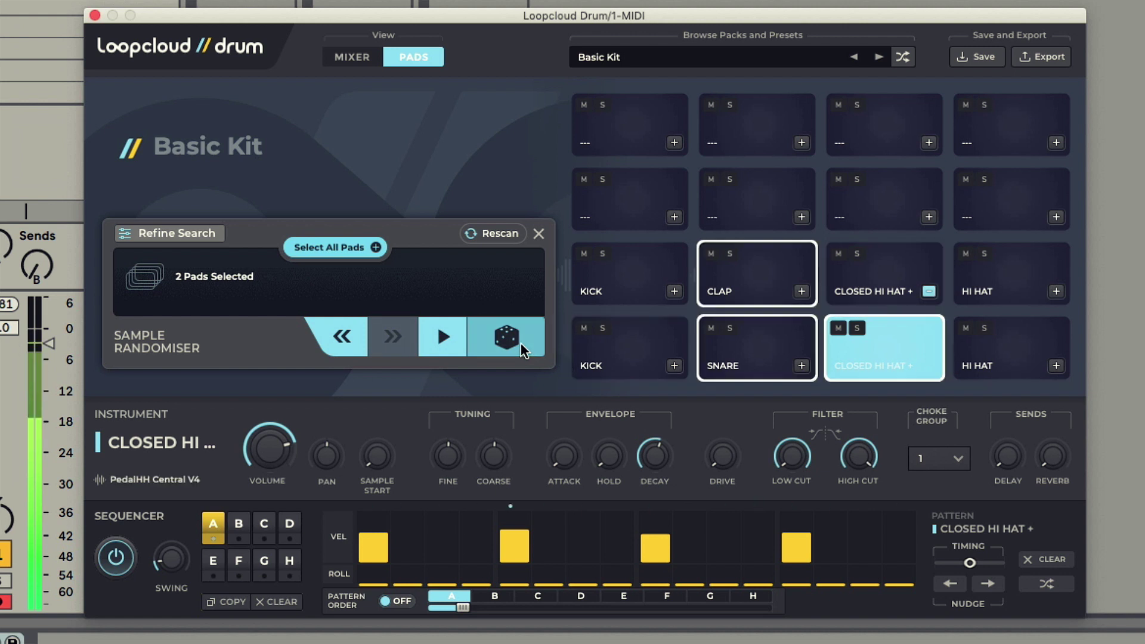
click(511, 344)
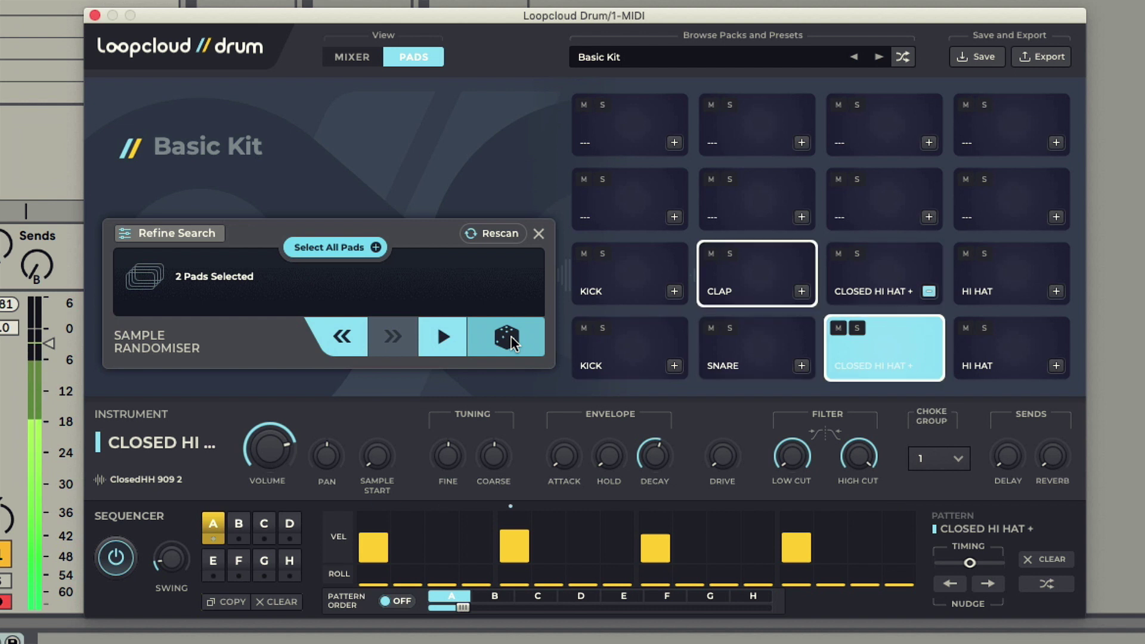
click(512, 343)
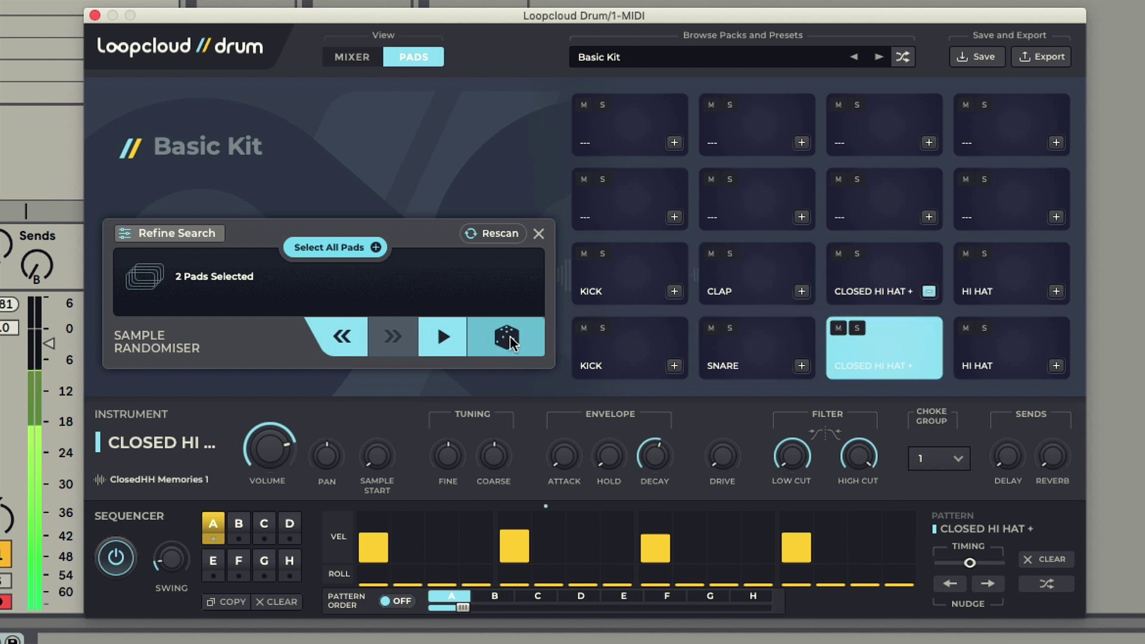
Select the first empty row-two pad and limit random picks to the Percussion instrument.
click(658, 254)
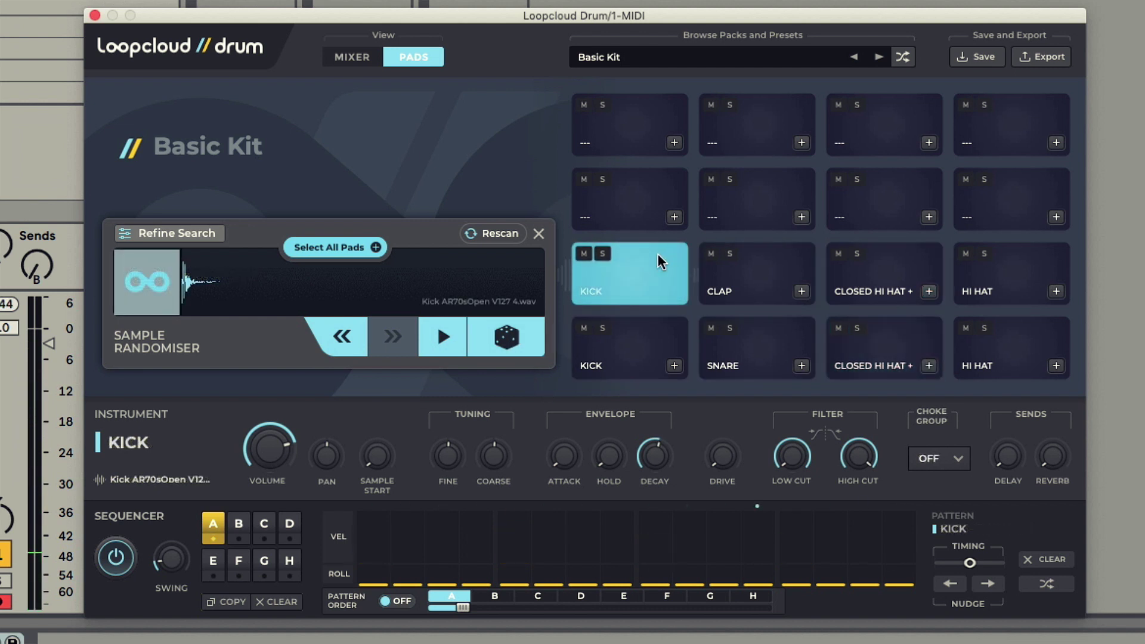
click(622, 207)
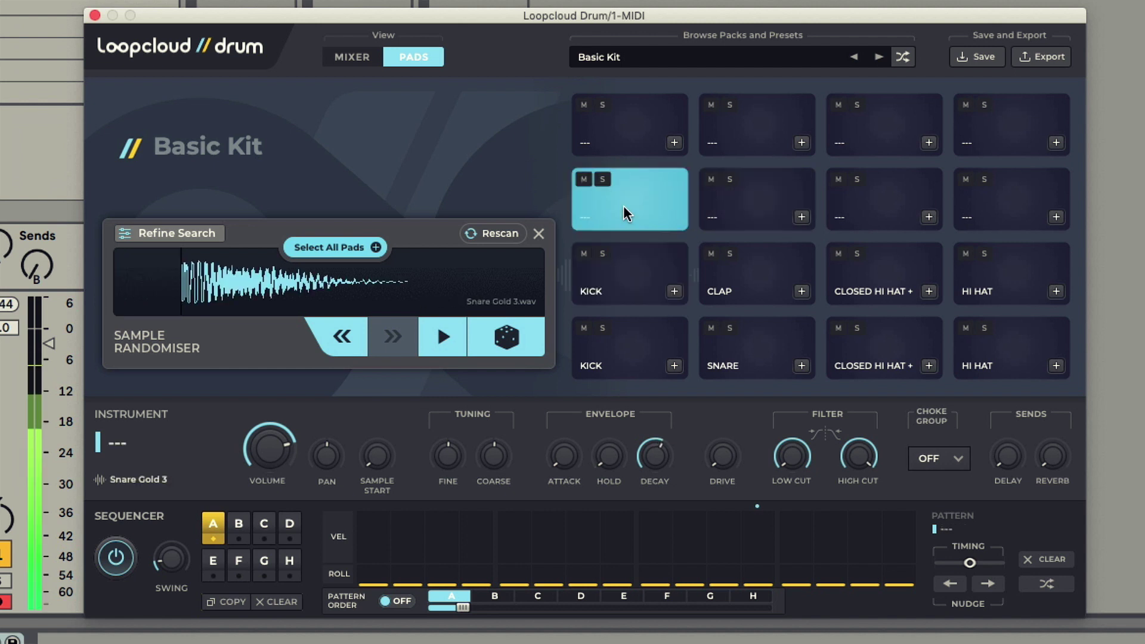
click(167, 234)
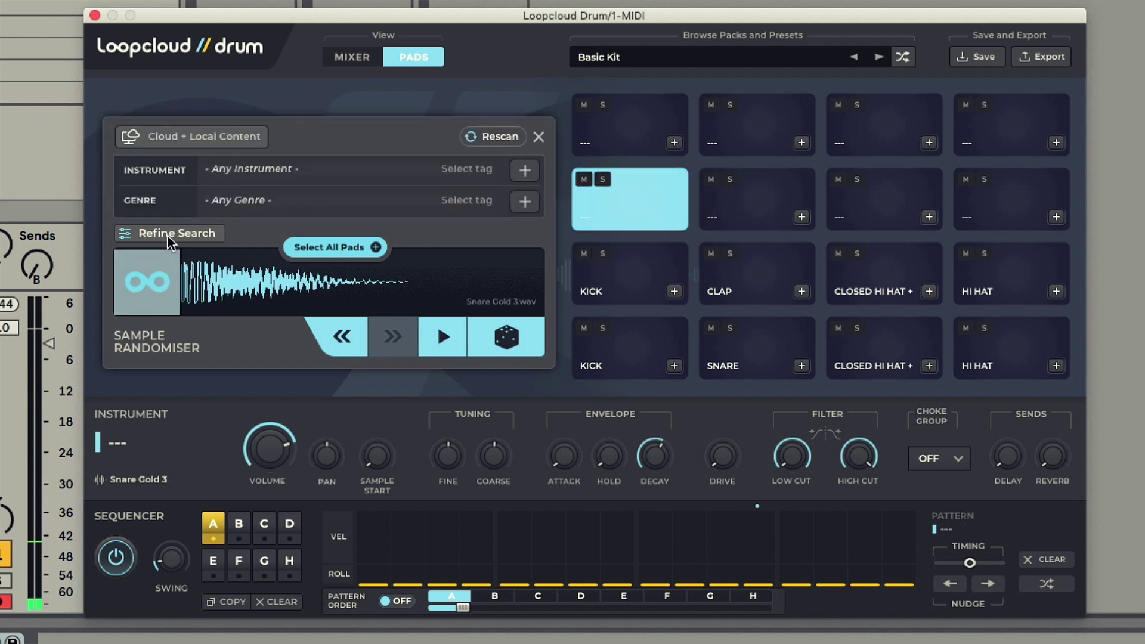
click(524, 171)
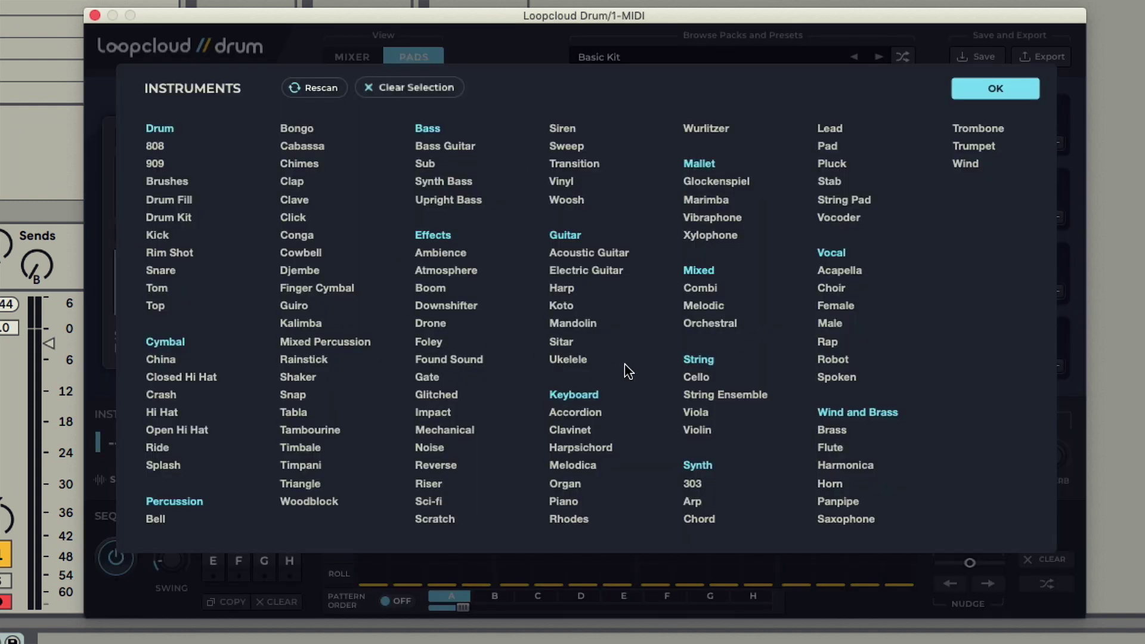
click(186, 505)
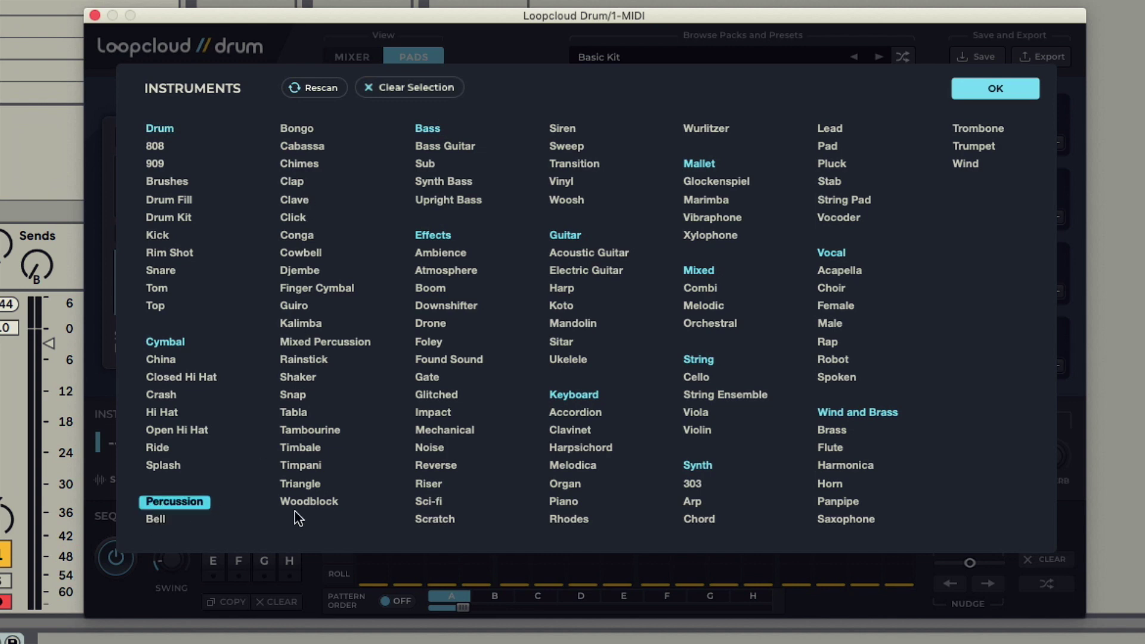
click(1002, 91)
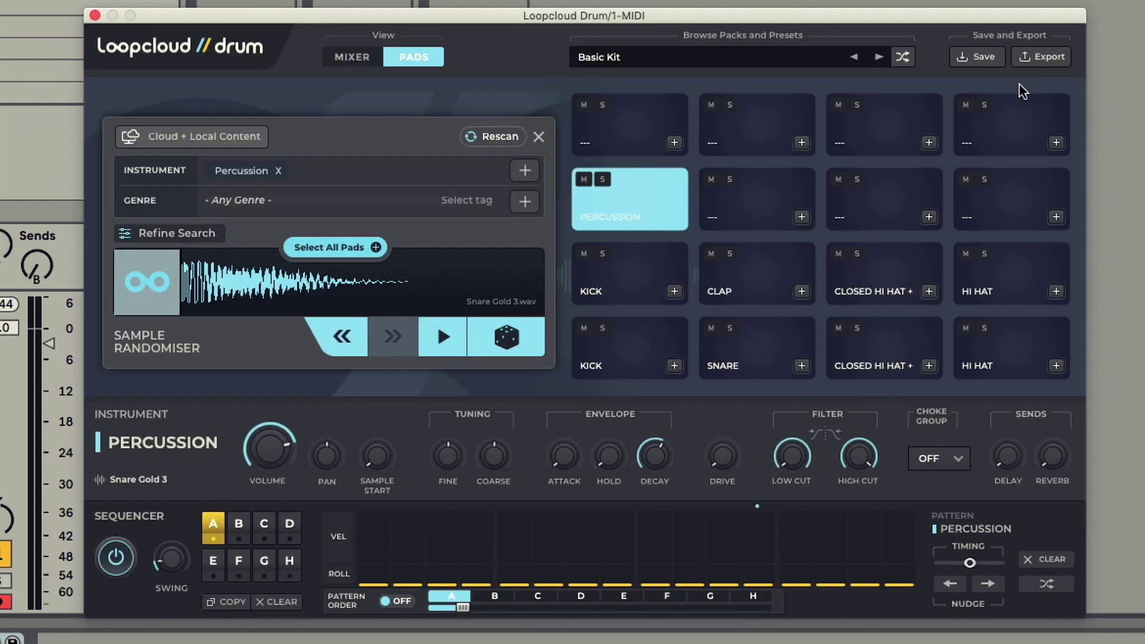
Roll random percussion samples onto the pad four times, then select the neighbouring empty pad.
click(528, 348)
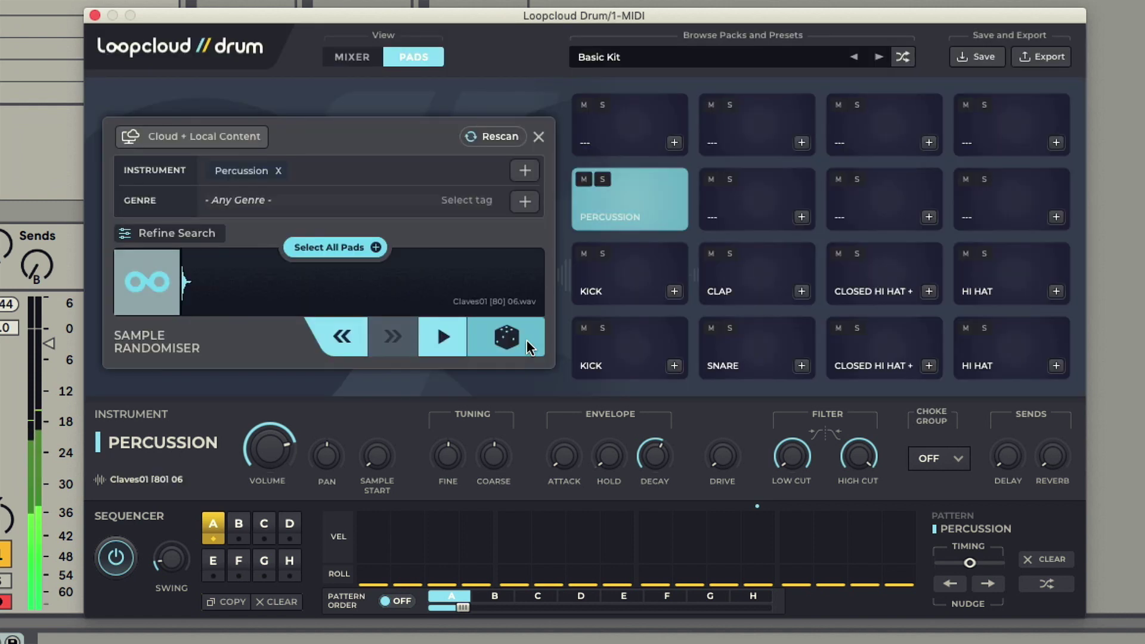
click(528, 348)
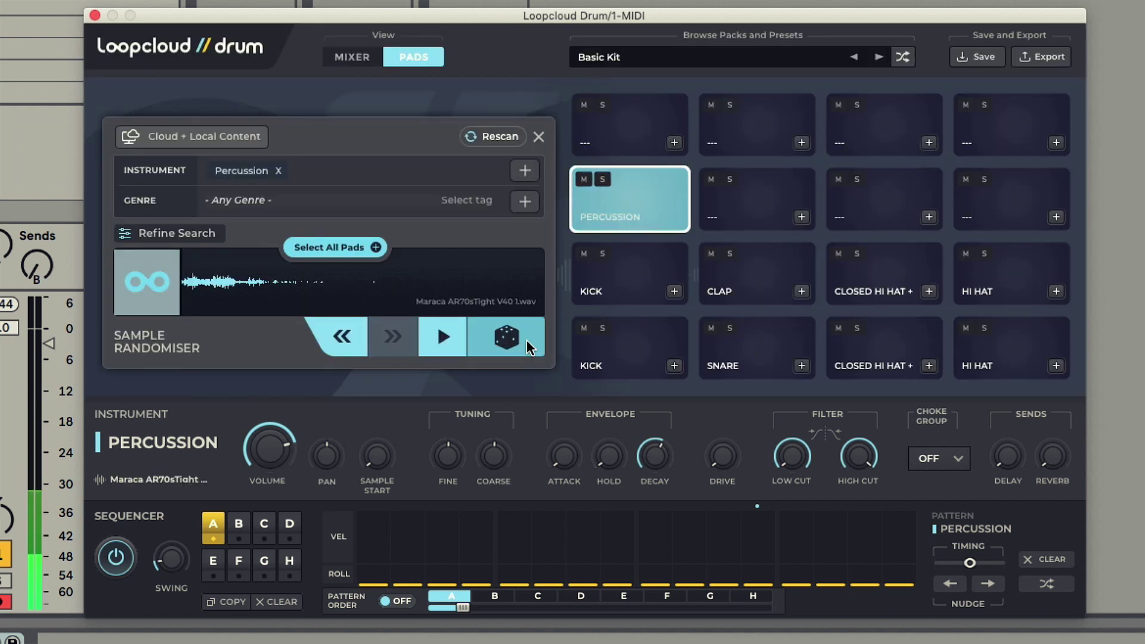
click(528, 347)
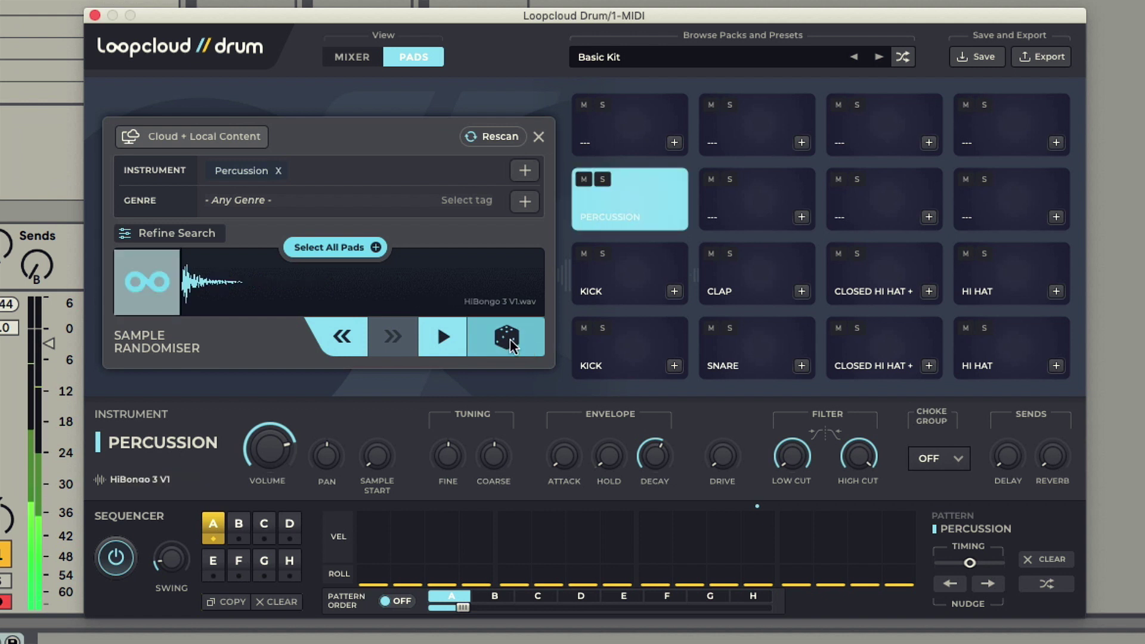
click(512, 346)
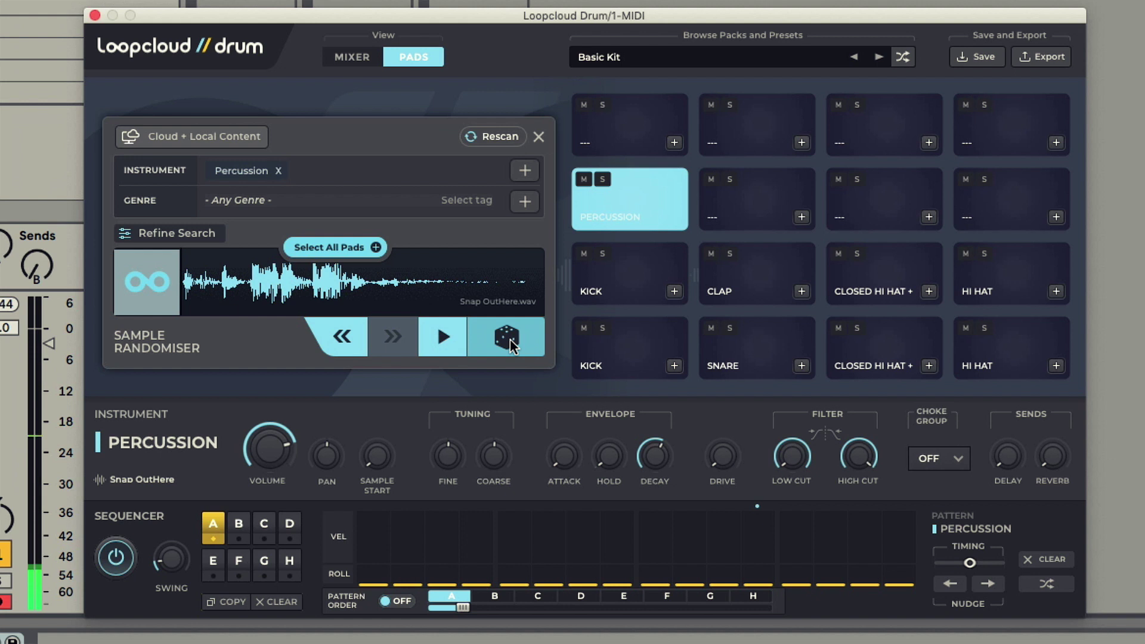
click(742, 224)
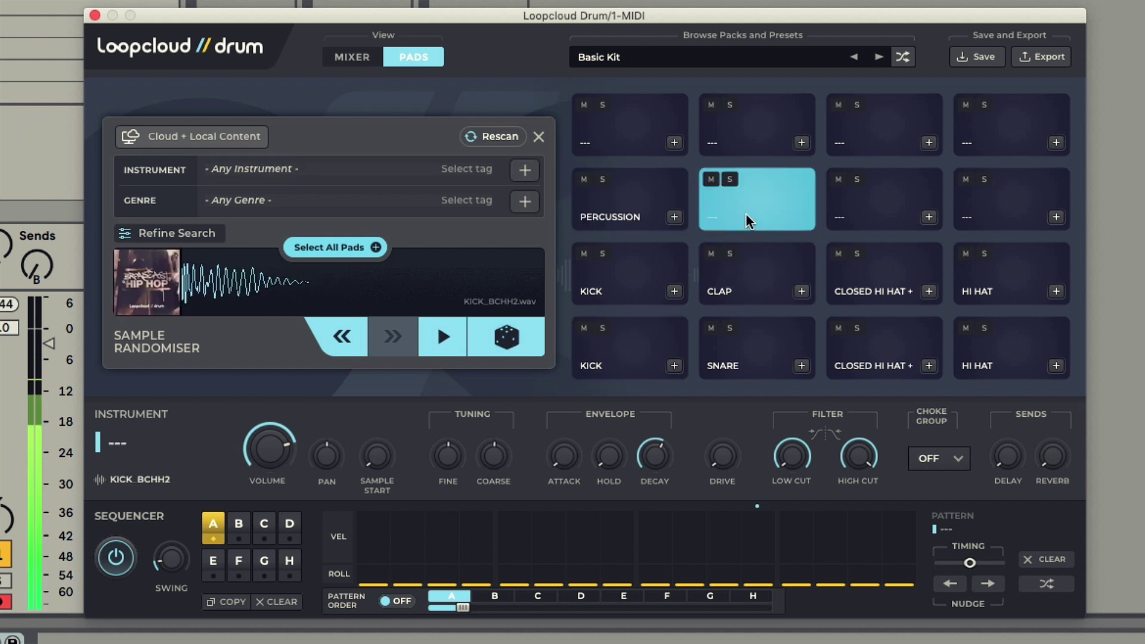
Select the top-left pad and filter random picks to Synth Bass in House and Techno.
click(625, 144)
click(525, 171)
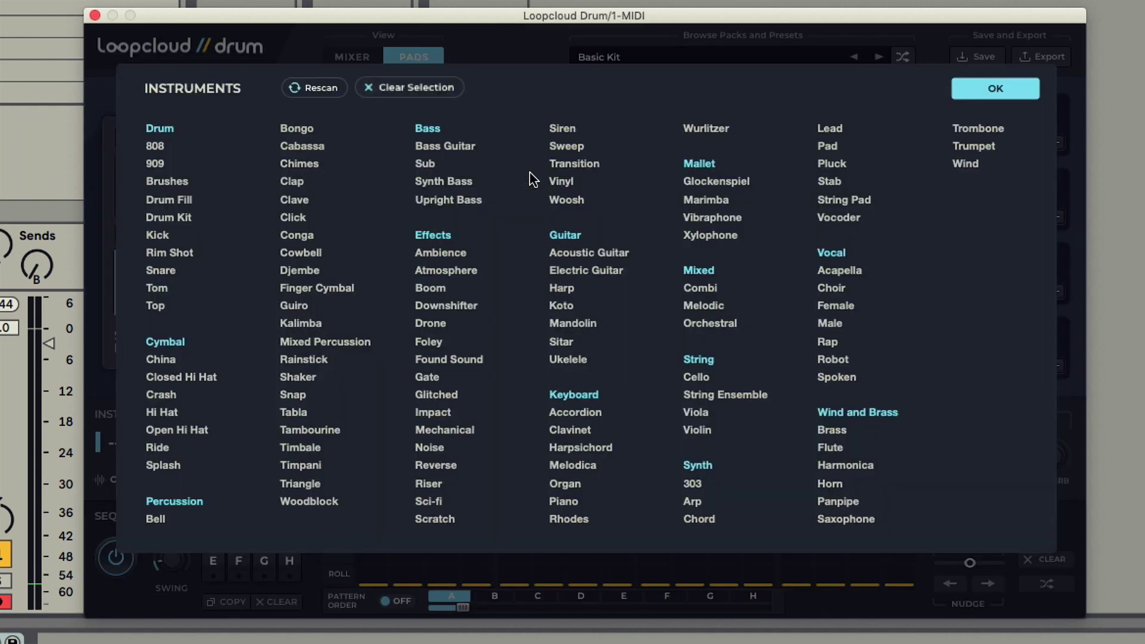
click(457, 184)
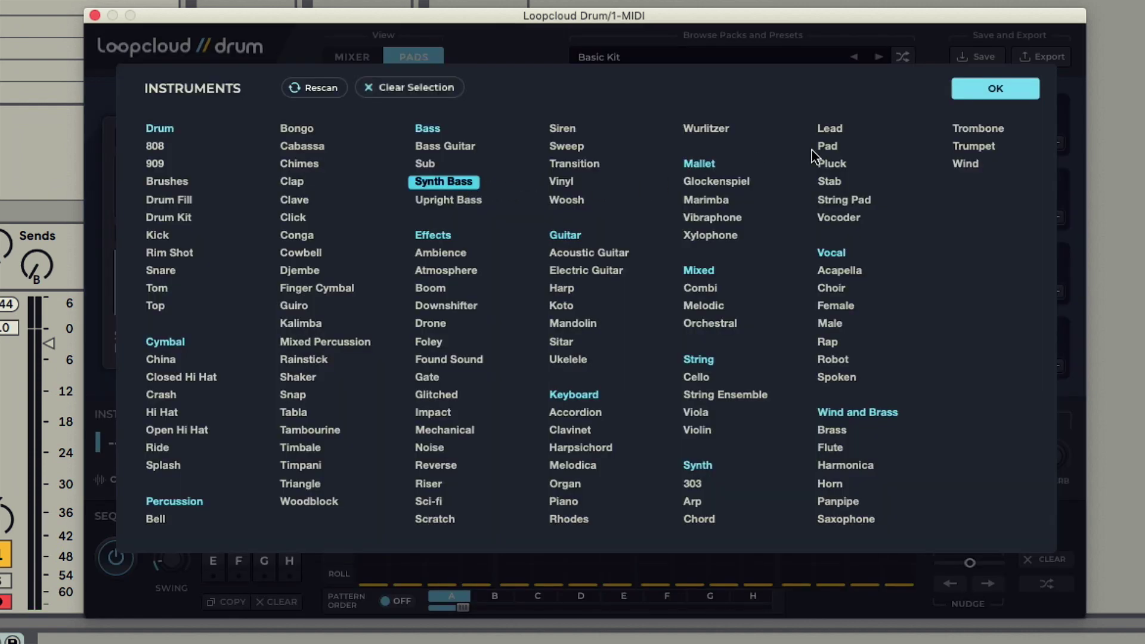
click(993, 89)
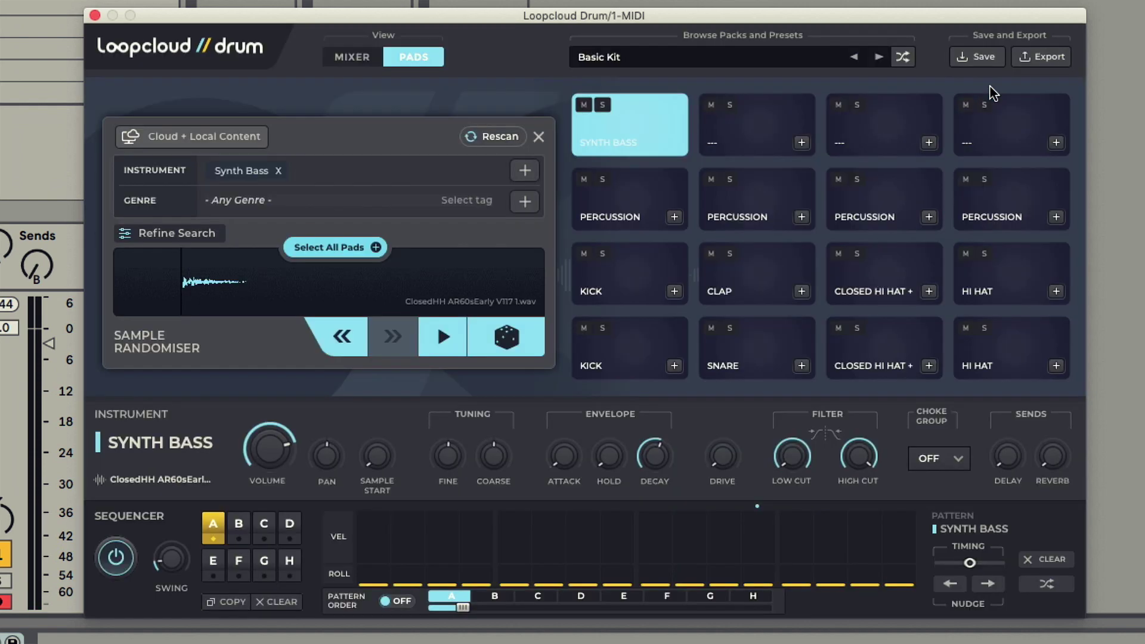
click(524, 202)
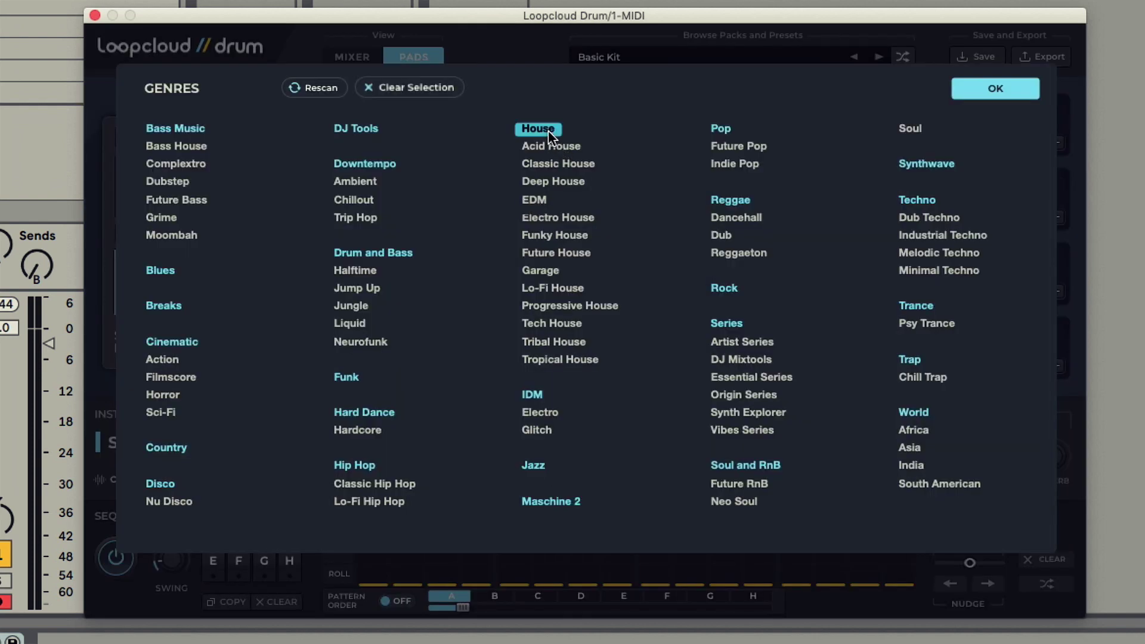
click(919, 199)
click(1015, 90)
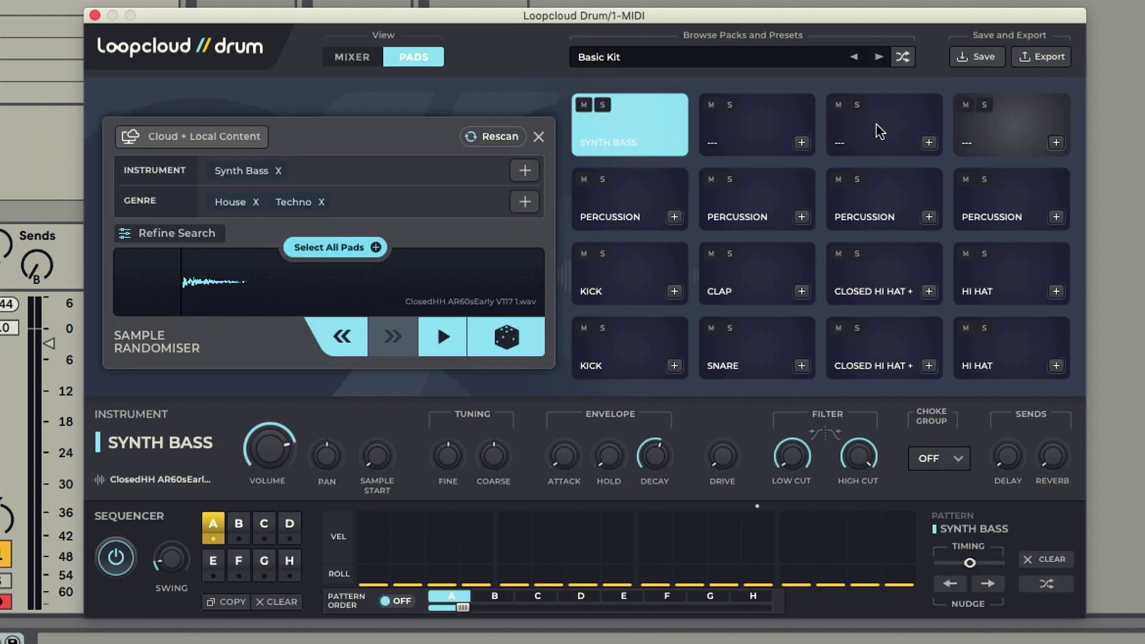
Roll random synth bass samples five times, then drop Techno from the genre filter.
click(514, 322)
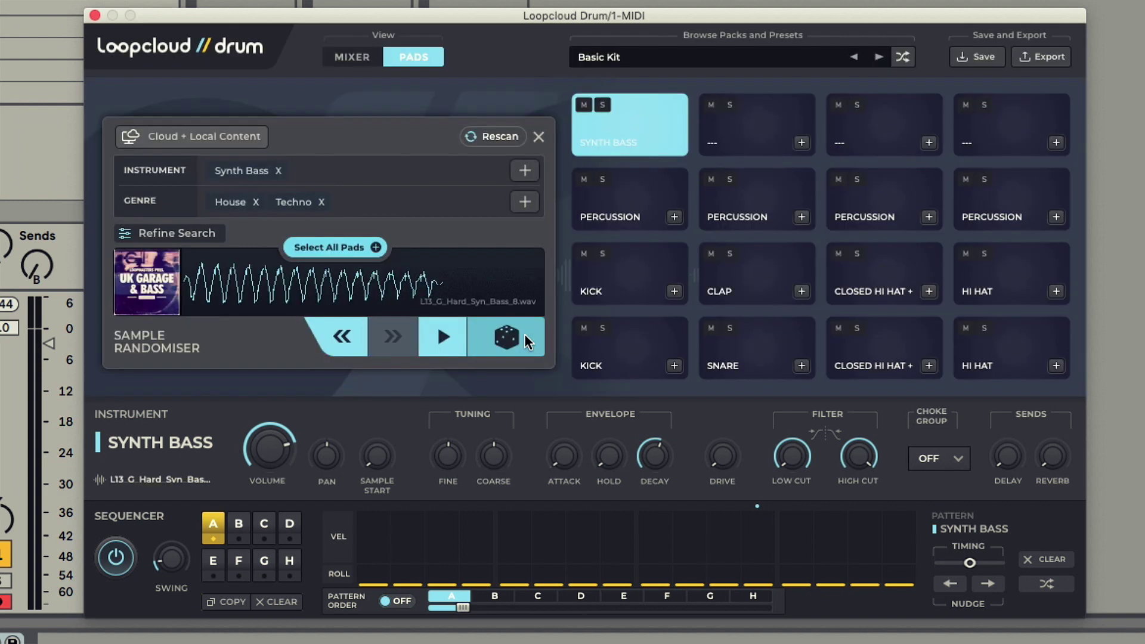
click(507, 338)
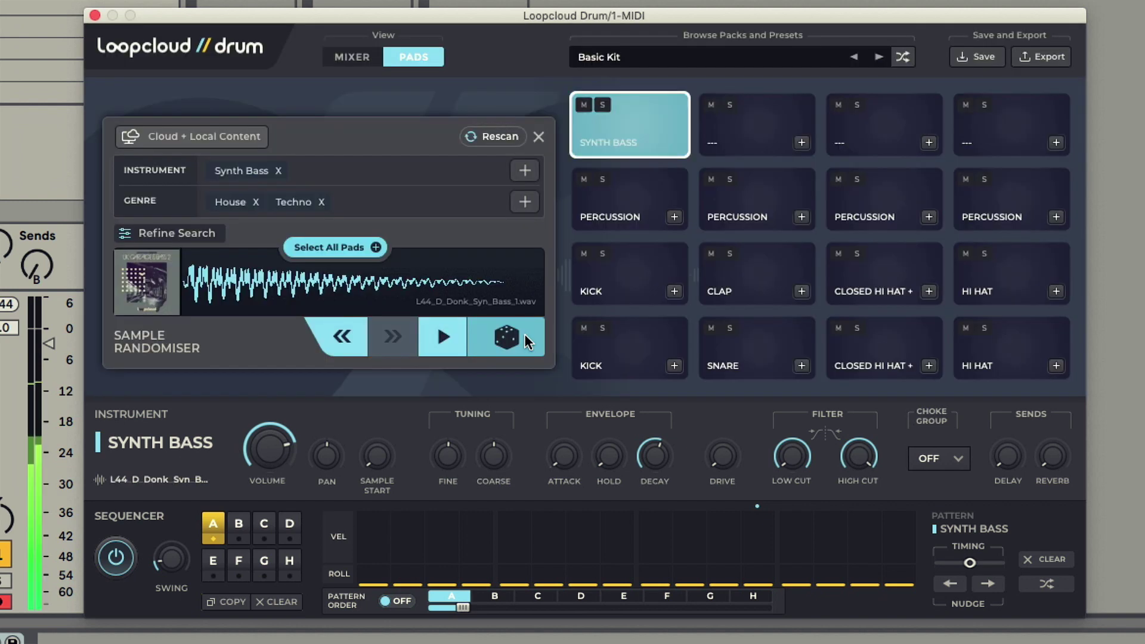
click(528, 341)
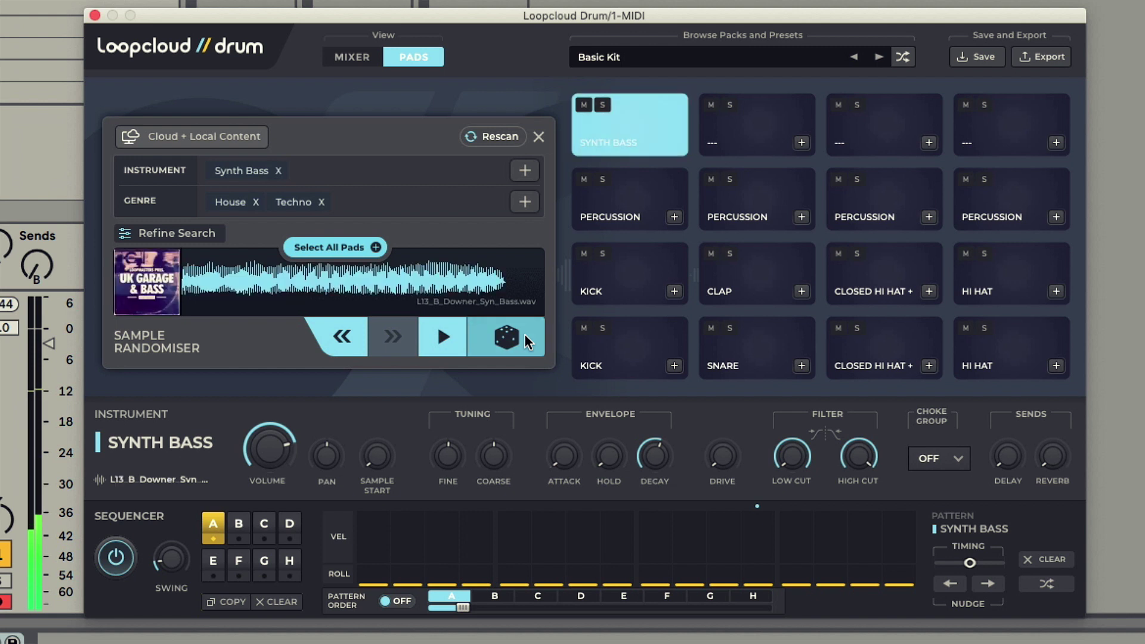
click(528, 341)
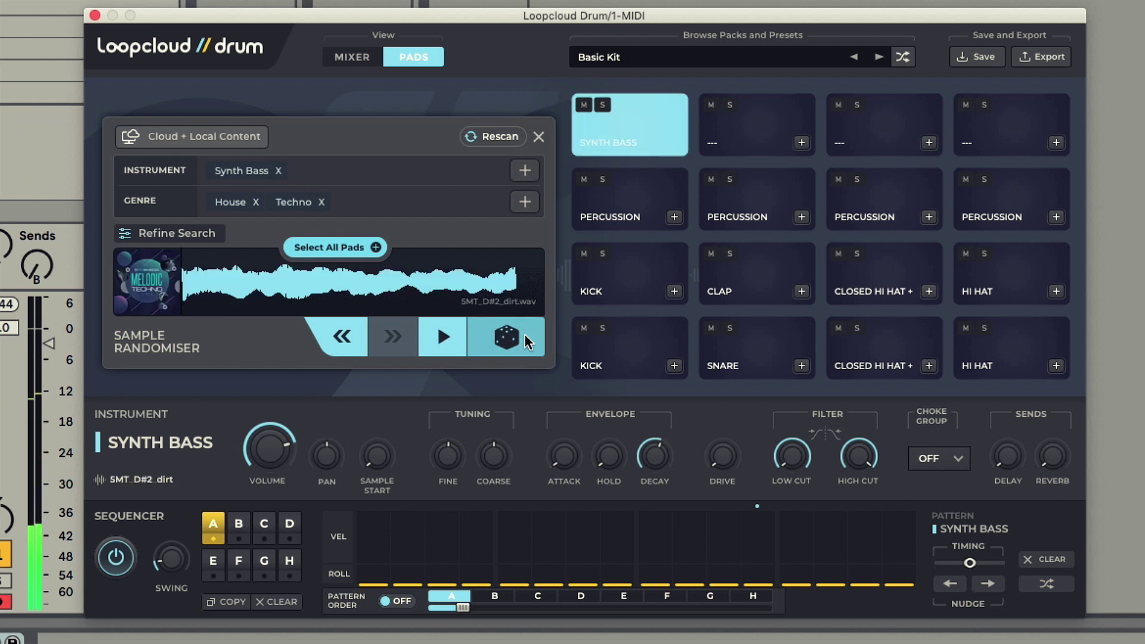
click(528, 341)
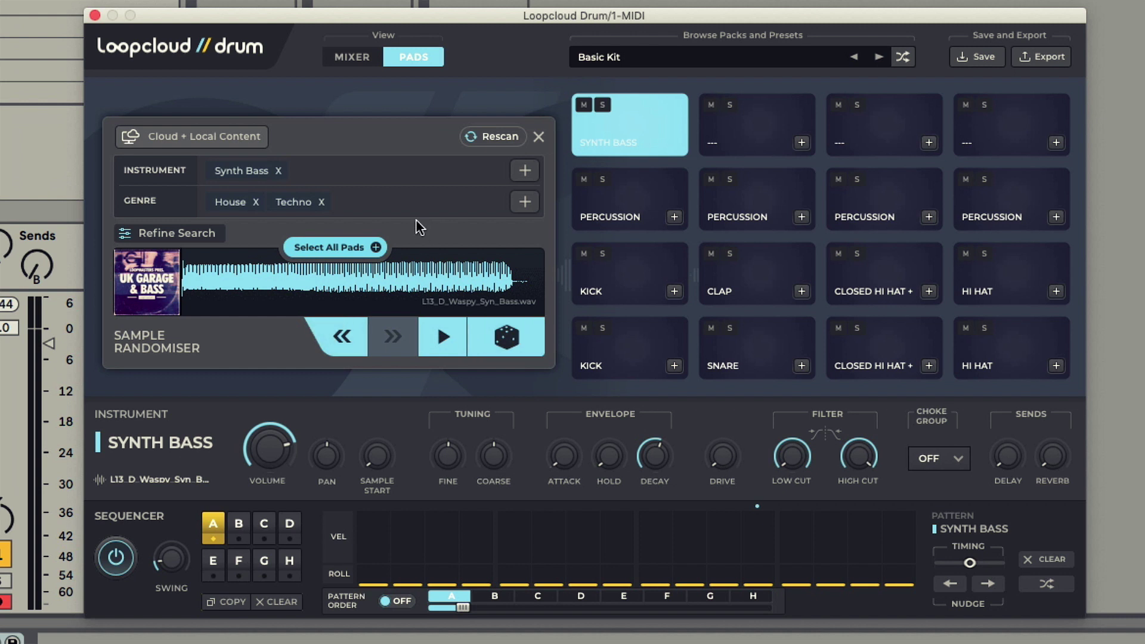
click(321, 203)
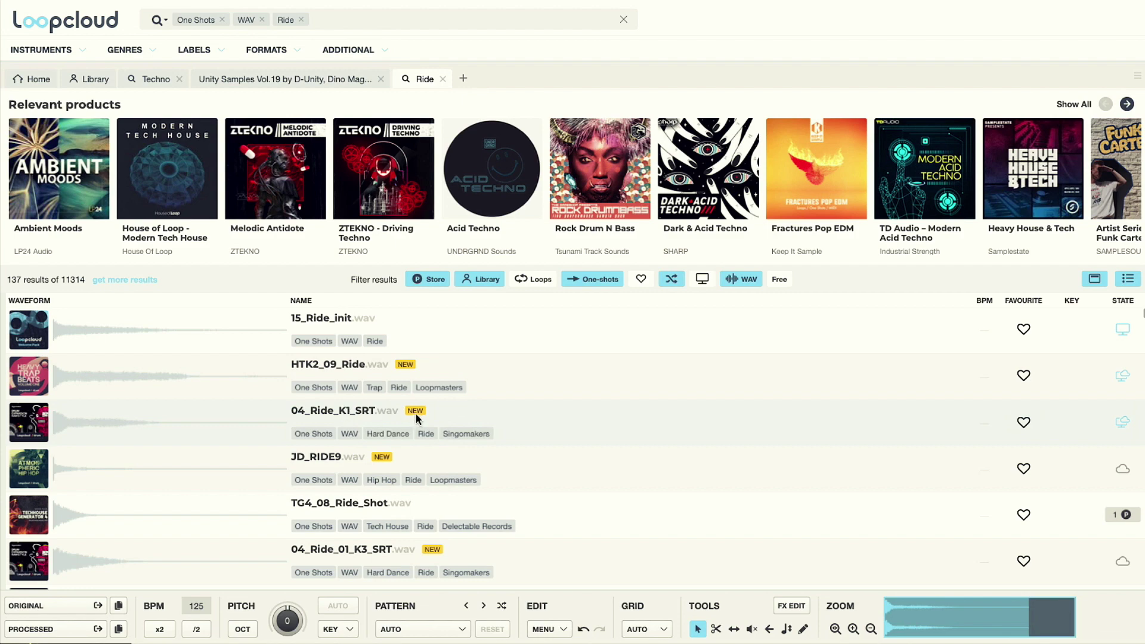
Drag the 04_Ride_K1_SRT ride sample onto the top-right Ride pad.
drag(316, 384, 12, 358)
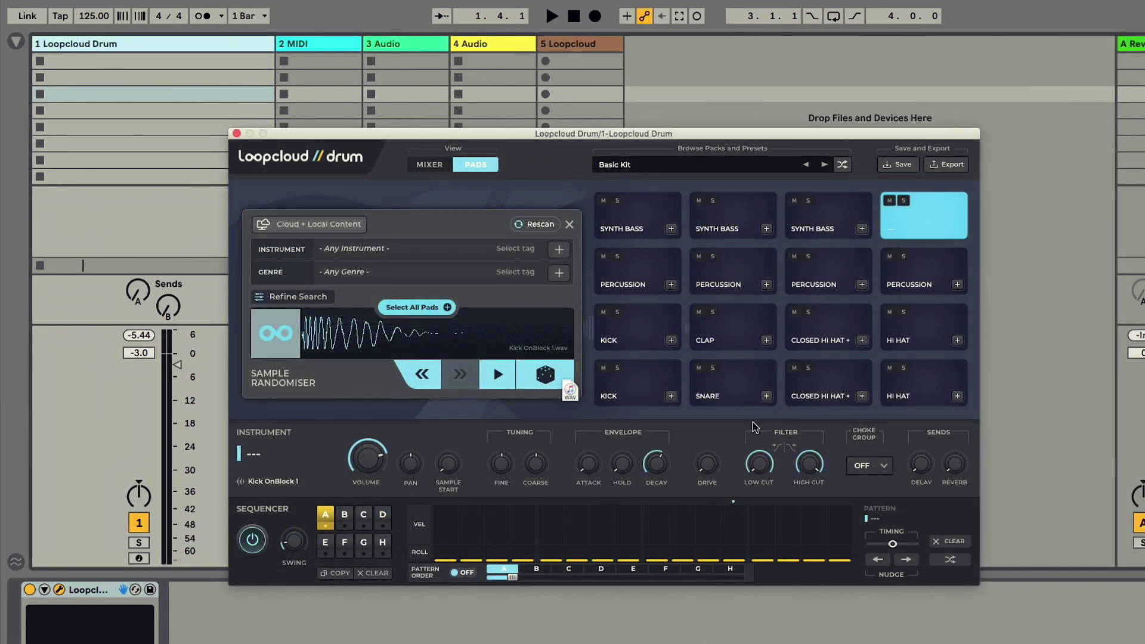
drag(755, 427, 928, 223)
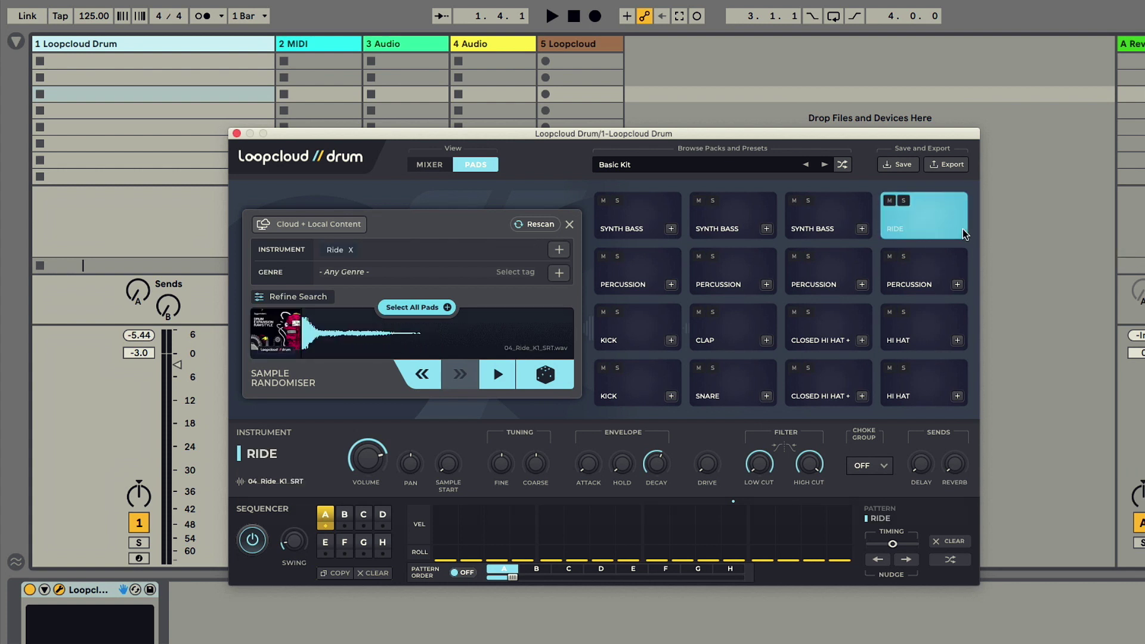
Save the kit as 'My Dope Kit' with an audio mixdown and find it under Saved Kits.
click(922, 227)
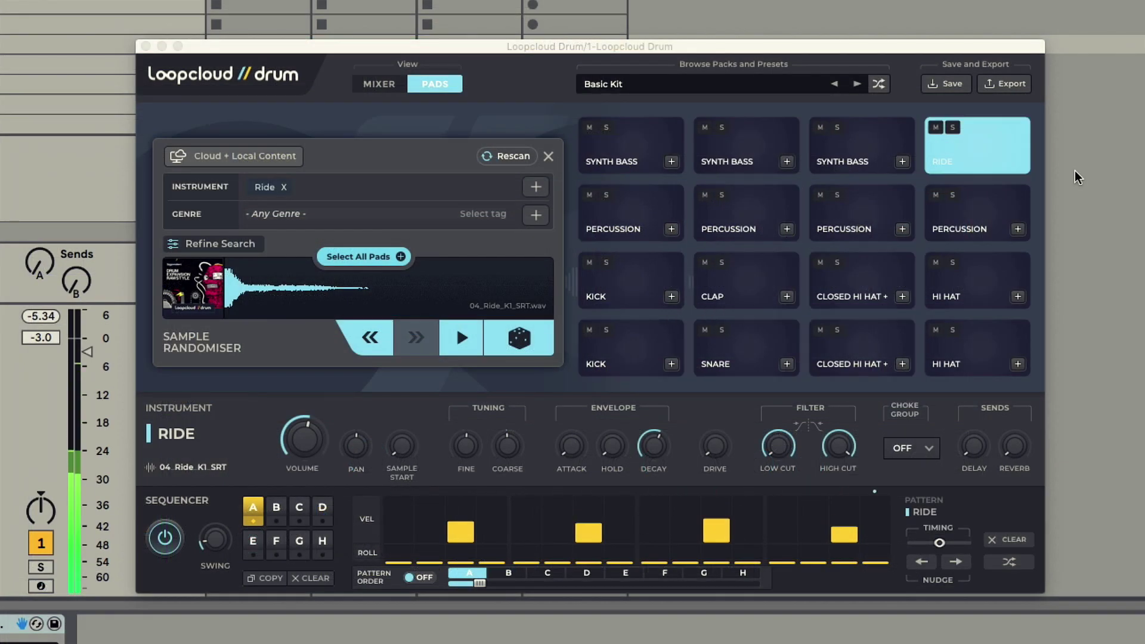
click(949, 84)
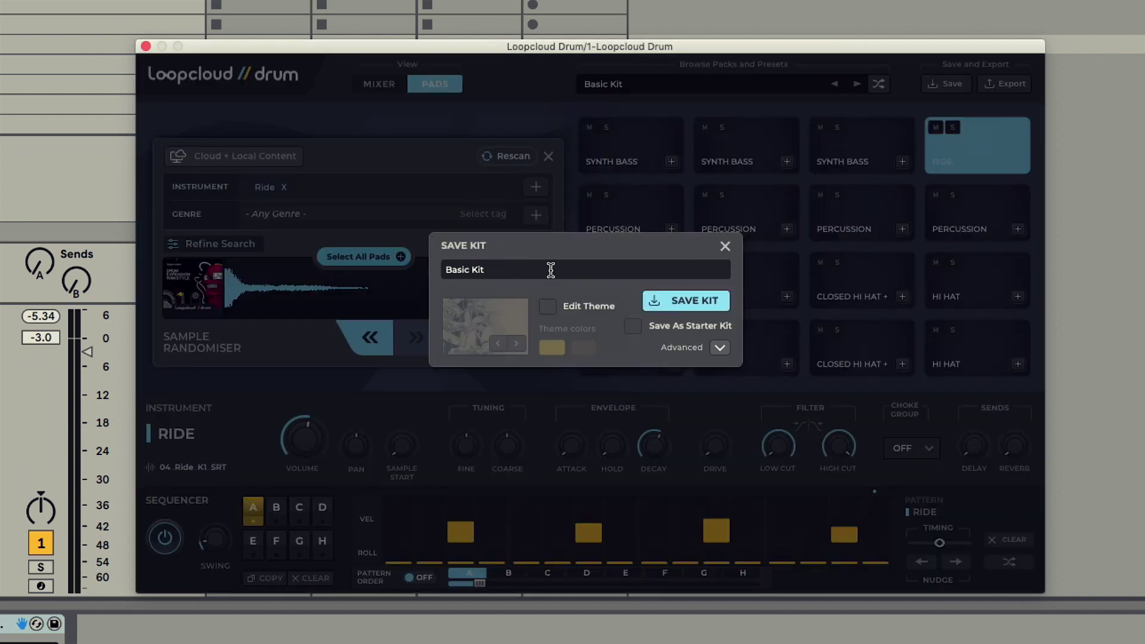
key(BackSpace)
key(BackSpace)
key(BackSpace)
key(BackSpace)
key(BackSpace)
key(BackSpace)
text(My Dop)
click(720, 348)
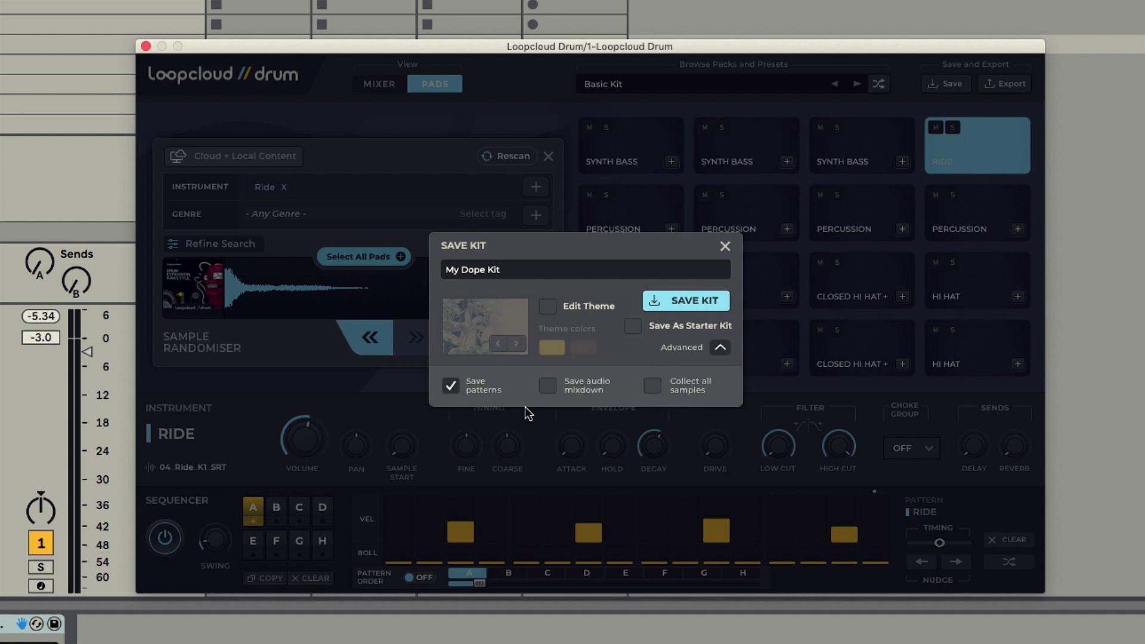
click(547, 387)
click(699, 305)
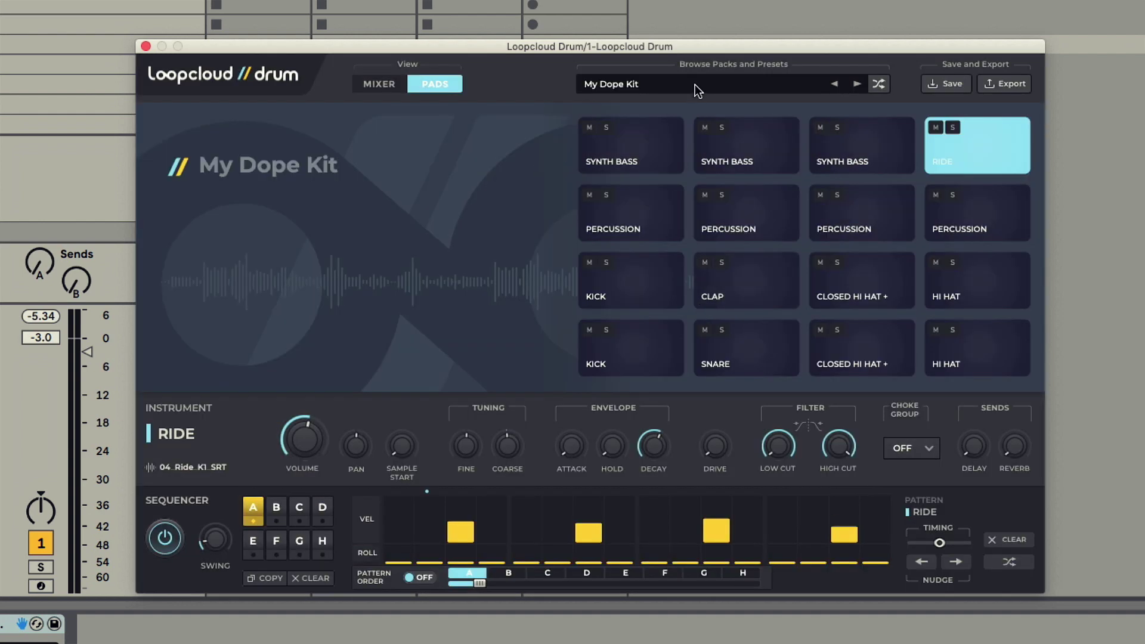
click(695, 83)
click(687, 122)
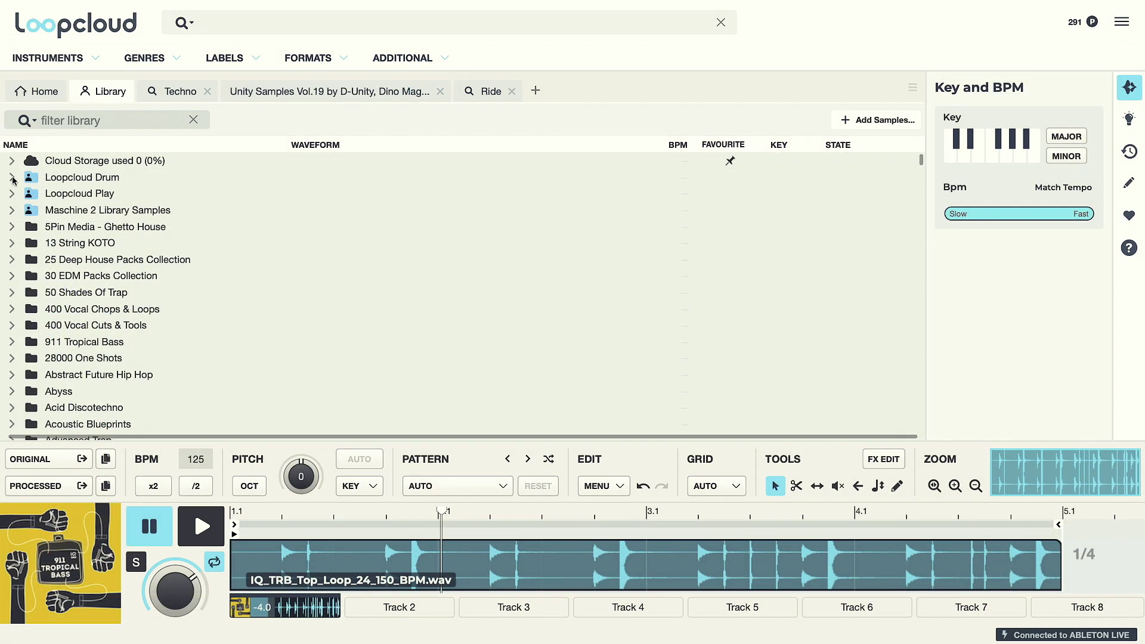
Expand Loopcloud Drum > Kits > My Dope Kit in the library and preview its mixdown.
click(12, 178)
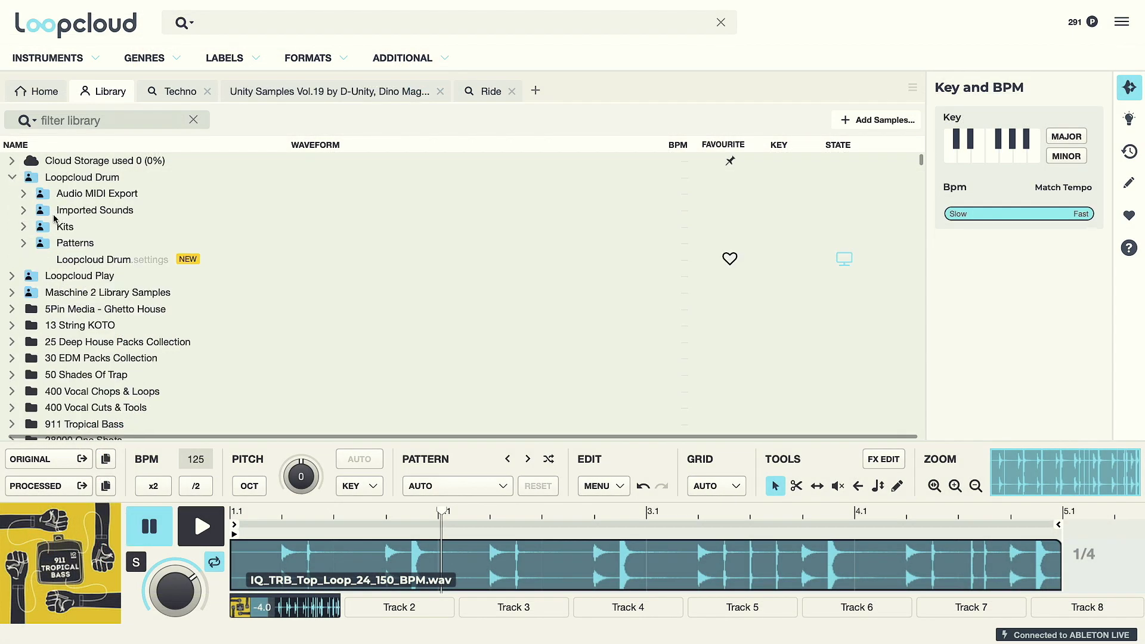
click(23, 228)
scroll(31, 232, down, 5)
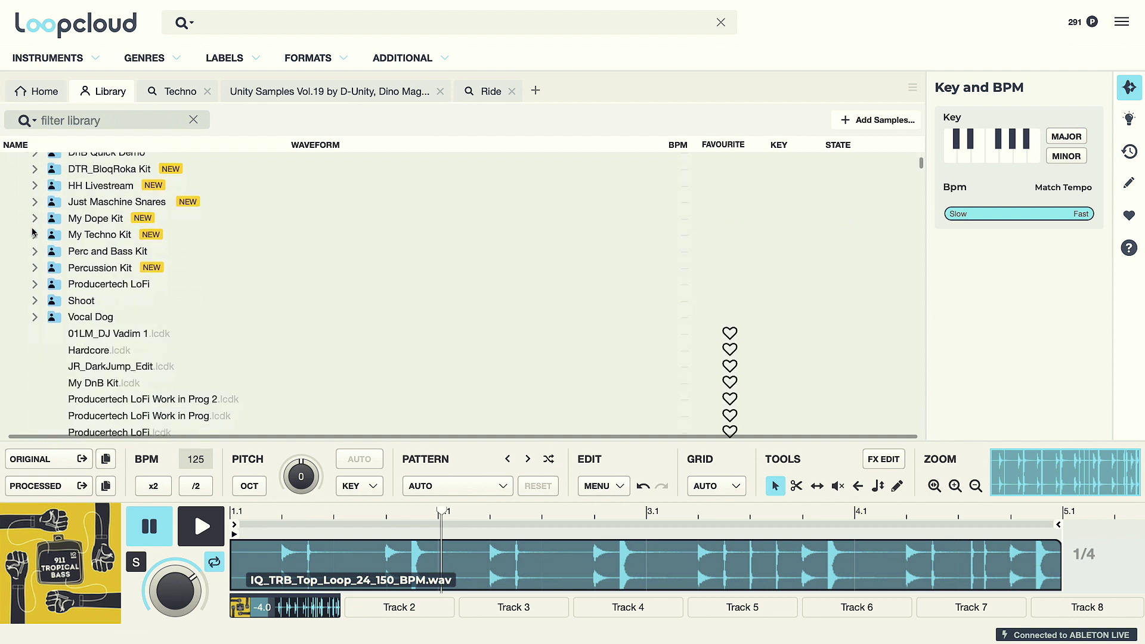
click(35, 219)
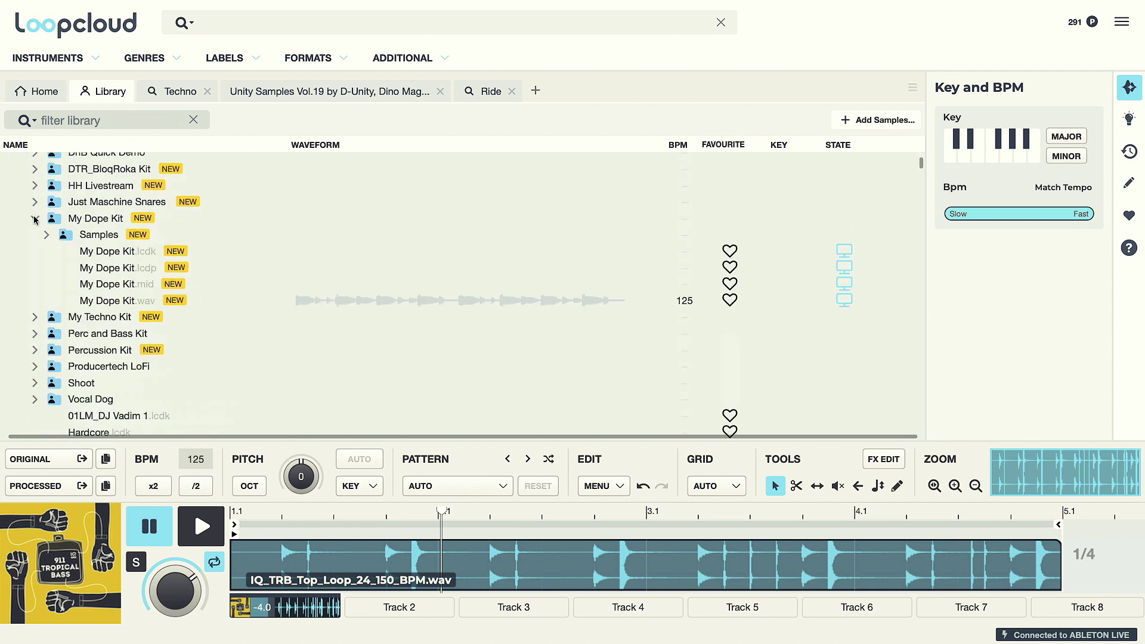
click(127, 252)
click(127, 302)
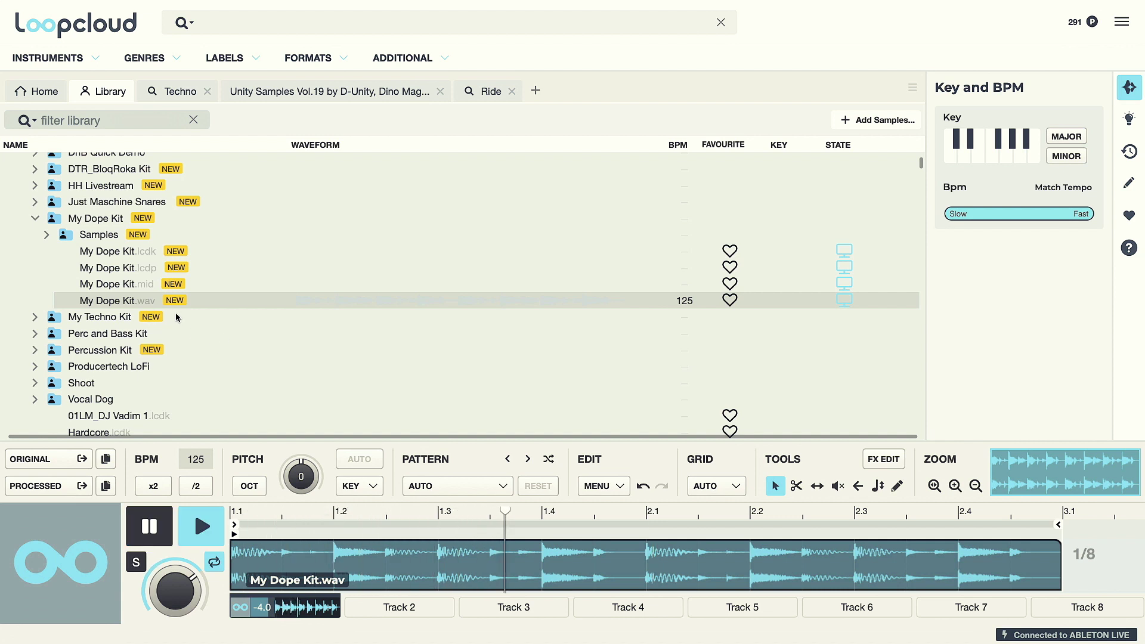
key(space)
Preview the kit's samples, from 04_Ride_K1_SRT through DNS1_13_F_Syn_Bass_18.
click(47, 235)
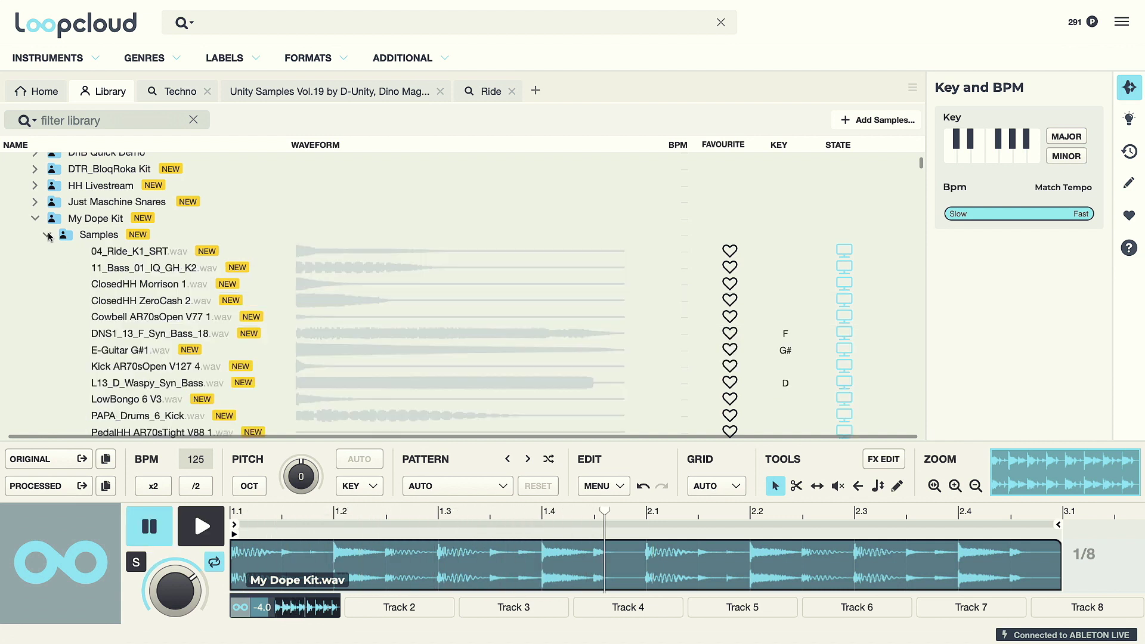
click(163, 256)
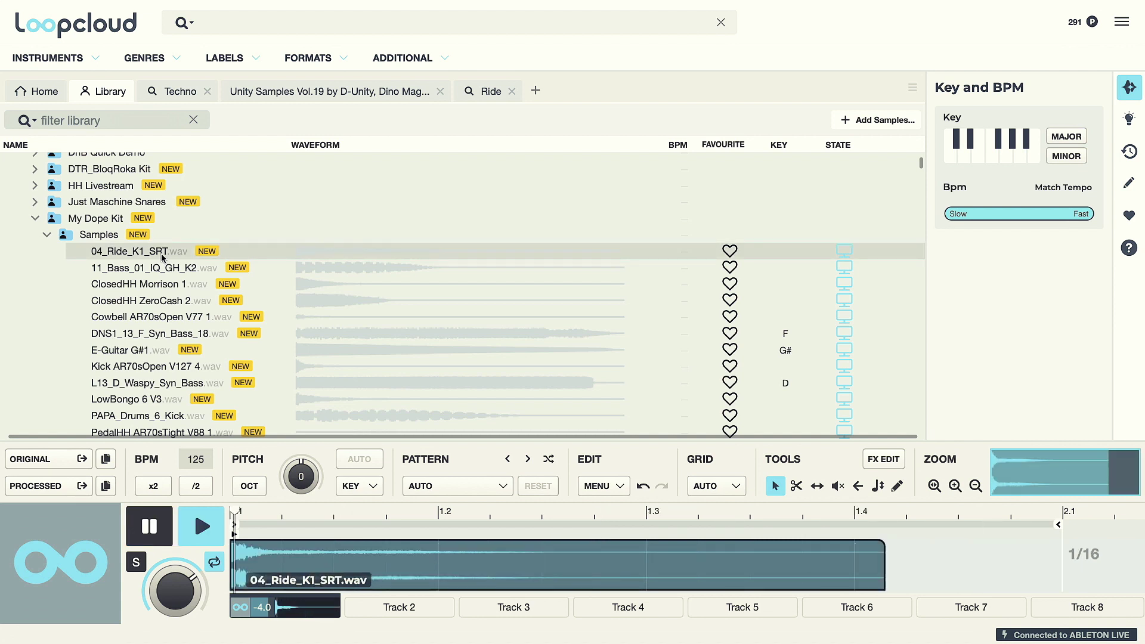
click(154, 267)
click(143, 286)
click(152, 301)
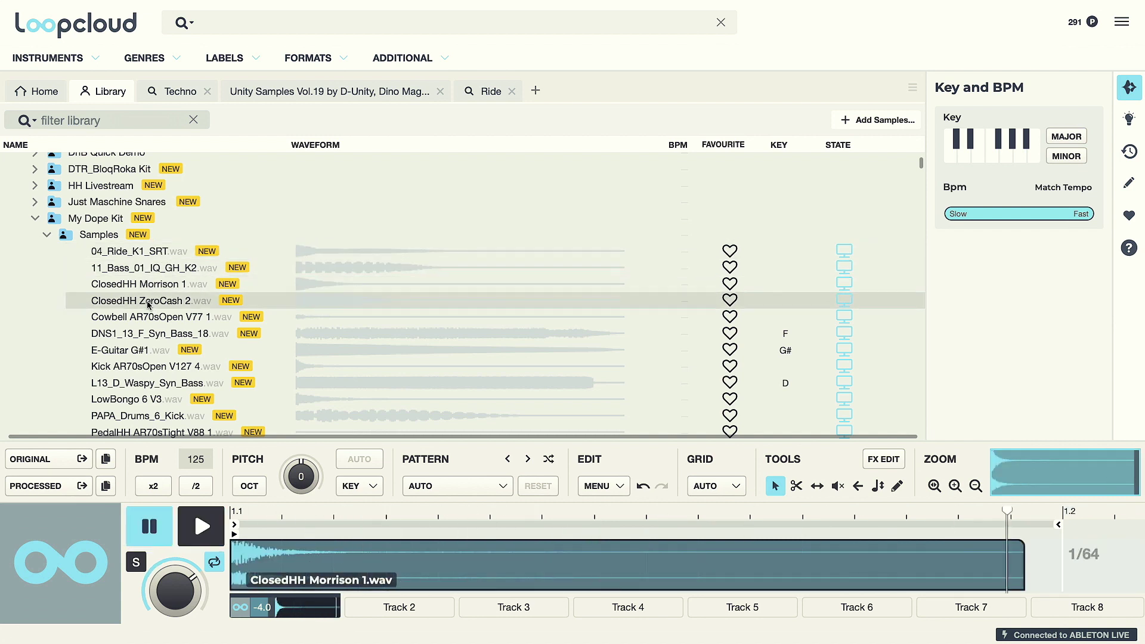
click(150, 318)
click(147, 334)
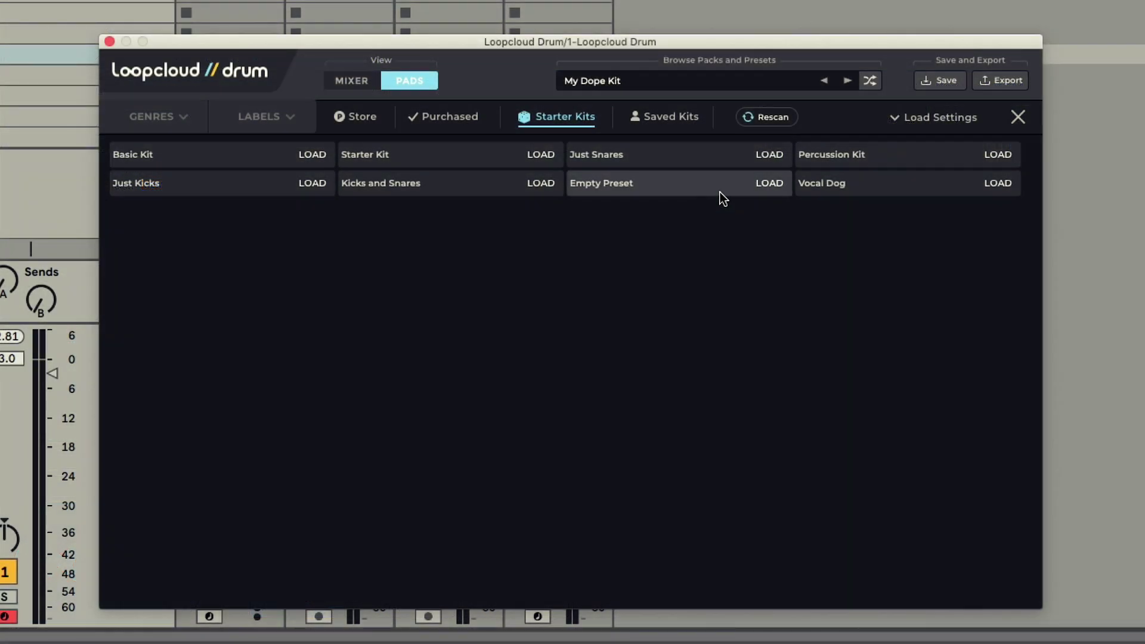
Load the Empty Preset, filter the randomiser to the Vocal instrument, and randomise all 16 pads.
click(773, 185)
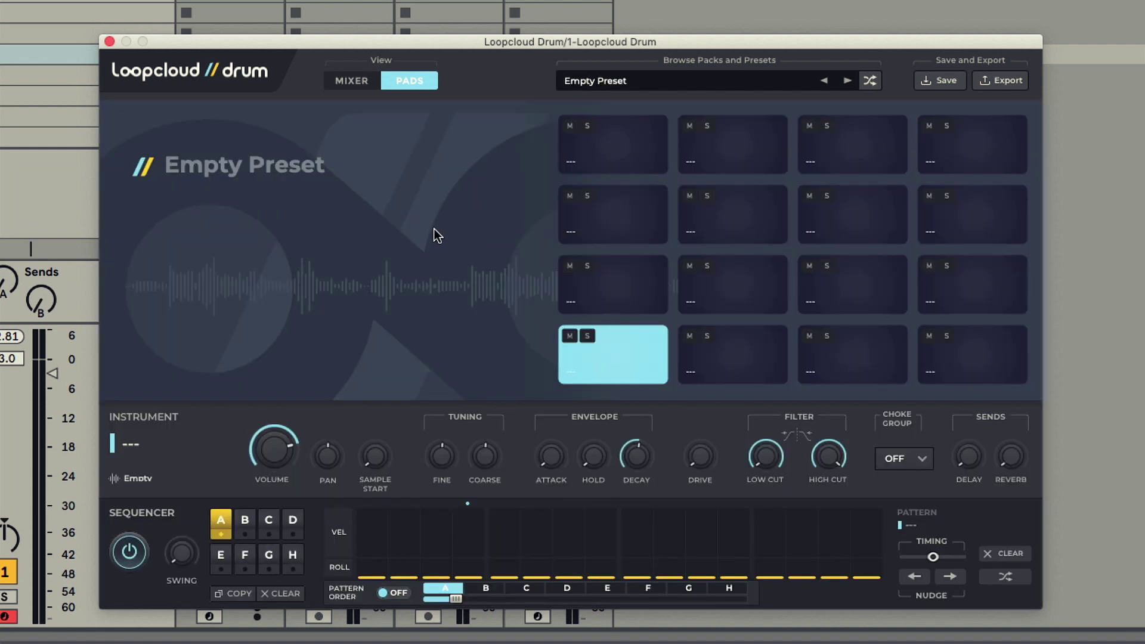
click(654, 371)
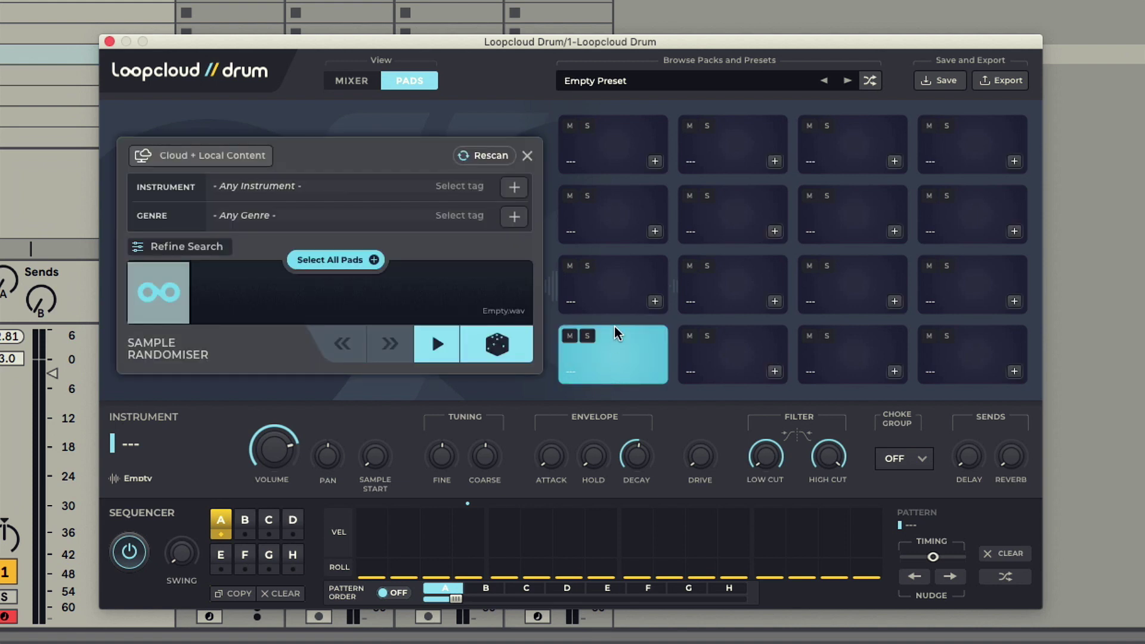
click(514, 188)
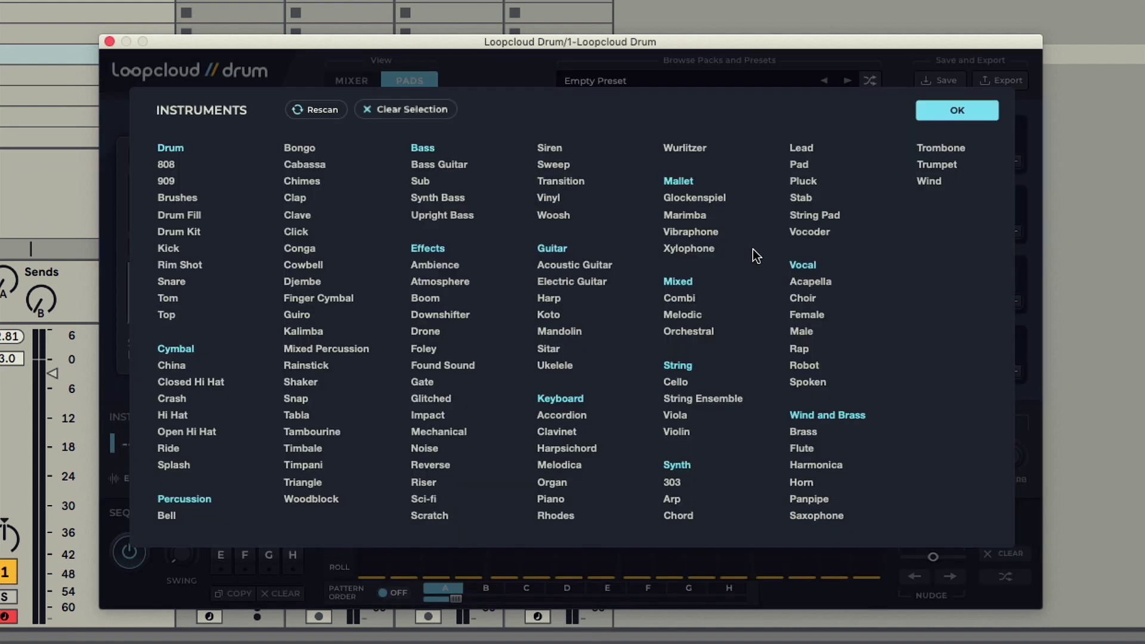
click(800, 266)
click(969, 117)
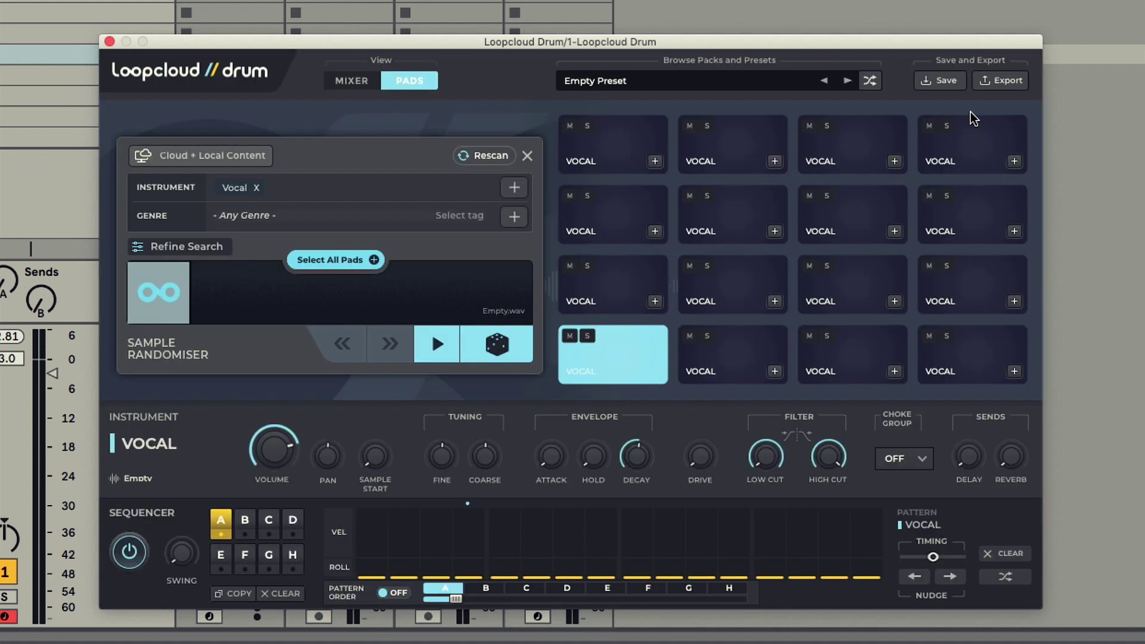
click(322, 261)
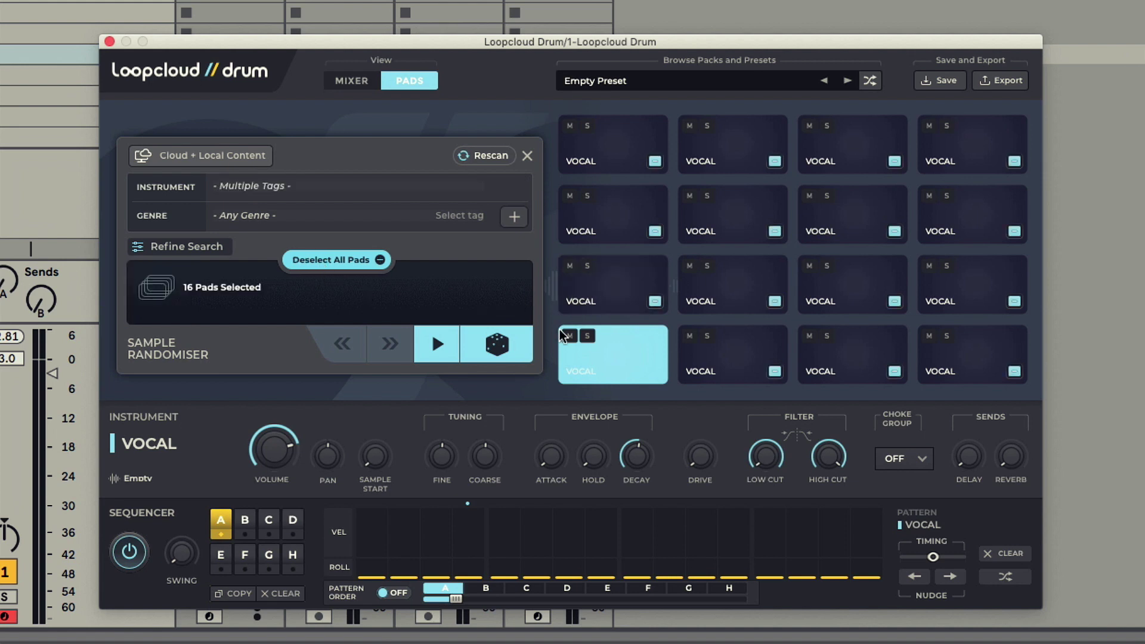
click(487, 358)
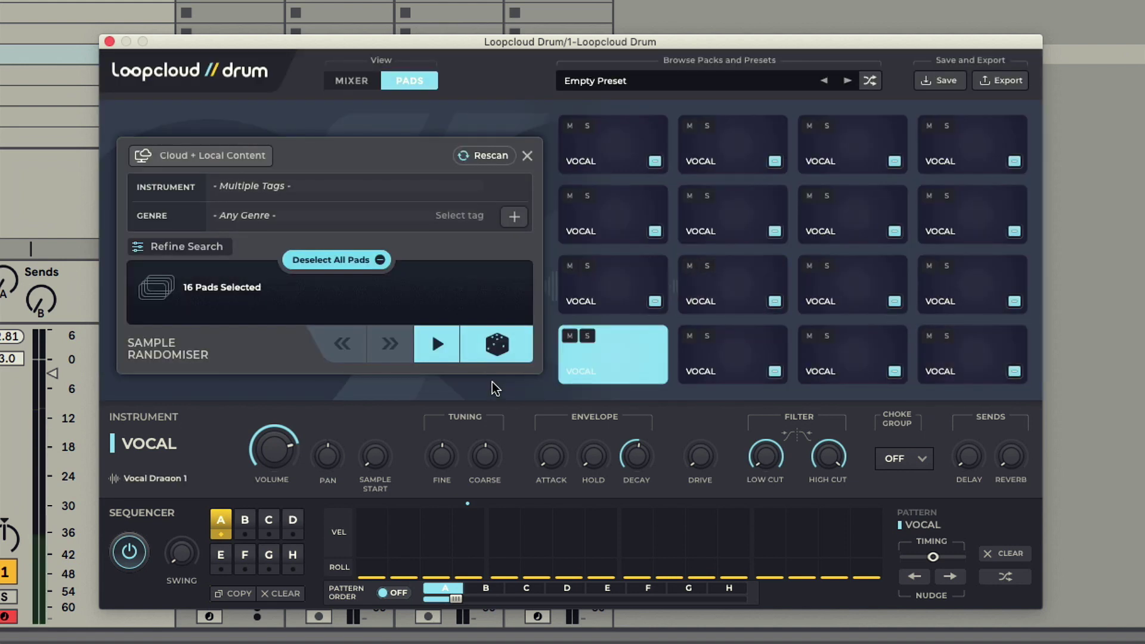
Open Save Kit for the all-vocal kit and enable Save As Starter Kit.
click(941, 80)
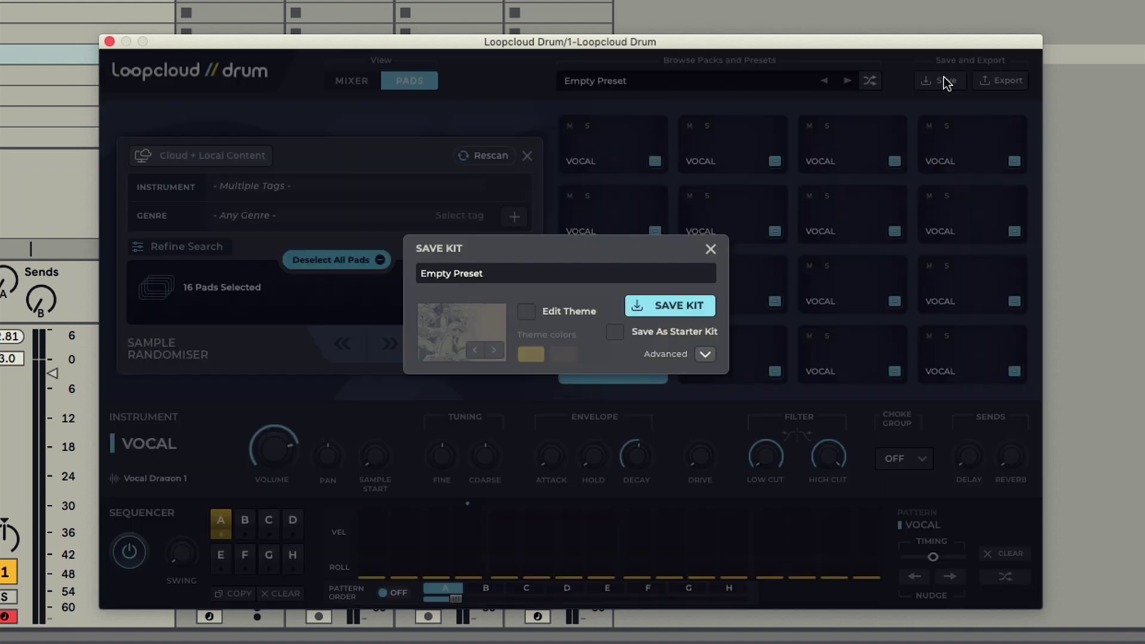
click(615, 332)
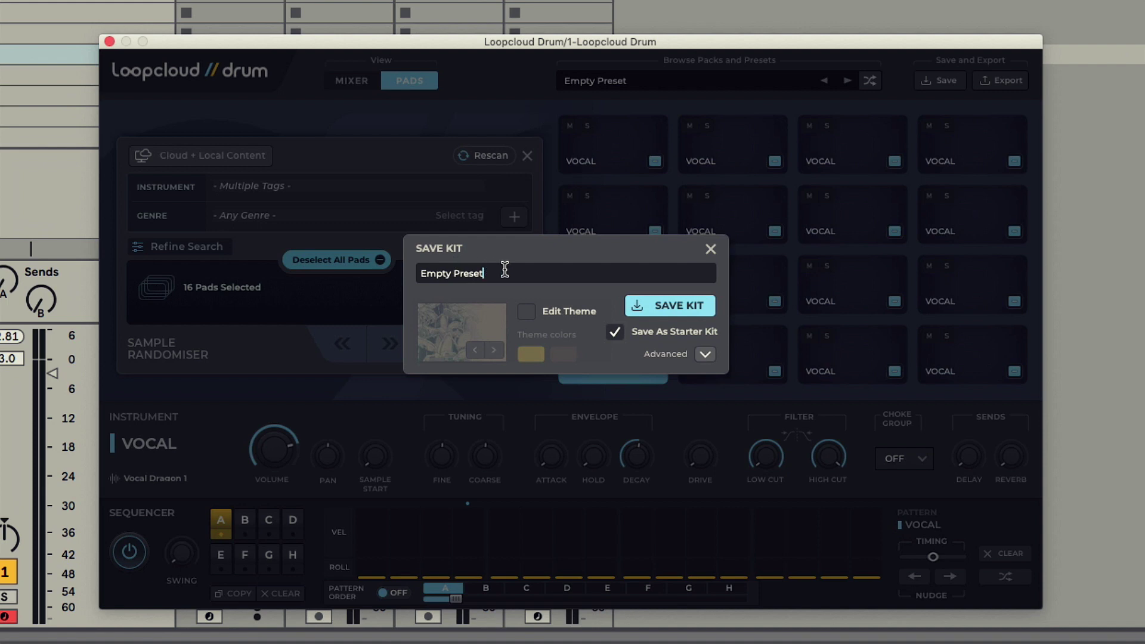